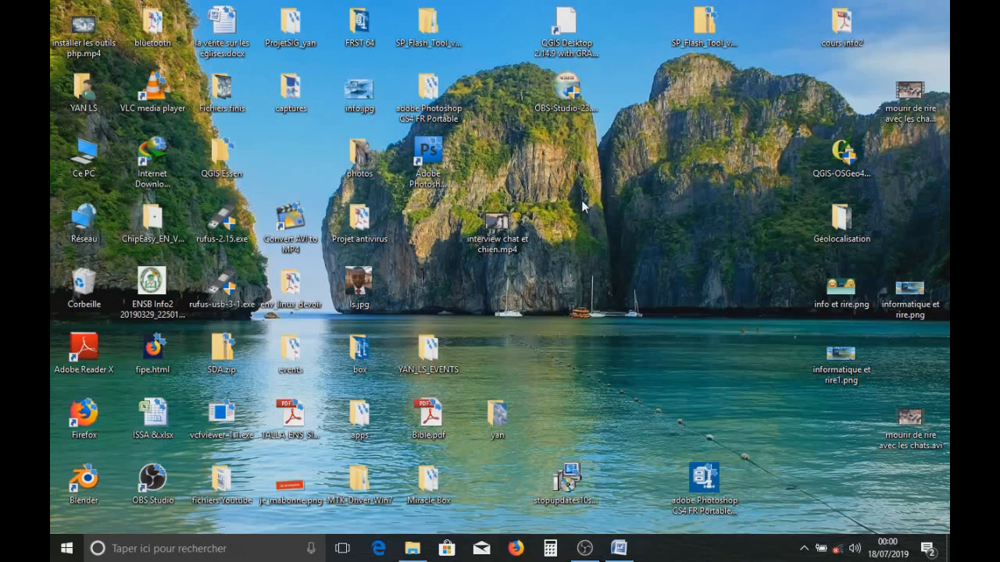
- Refresh the desktop and switch to the open Microsoft Word document
right_click(564, 182)
left_click(598, 220)
left_click(618, 547)
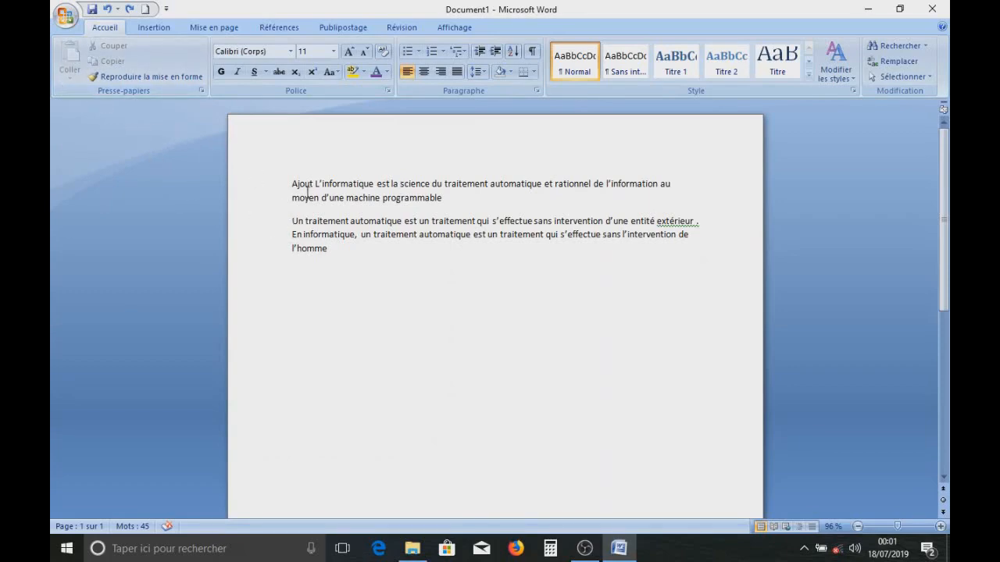
- Cut the word "Ajout" from the start of the first paragraph, paste it after "l'homme", and view the paste options
left_click_drag(294, 184, 308, 185)
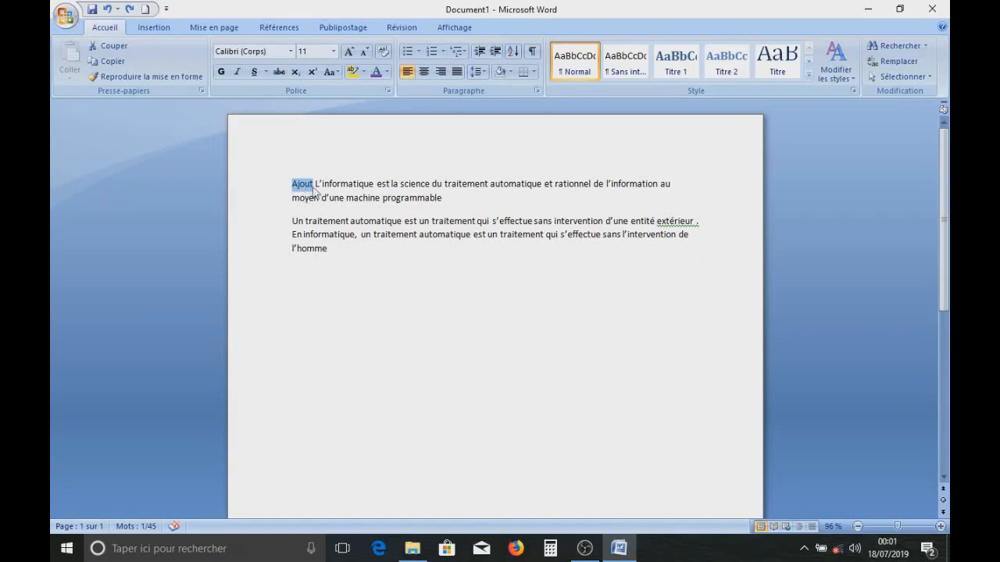
left_click(114, 49)
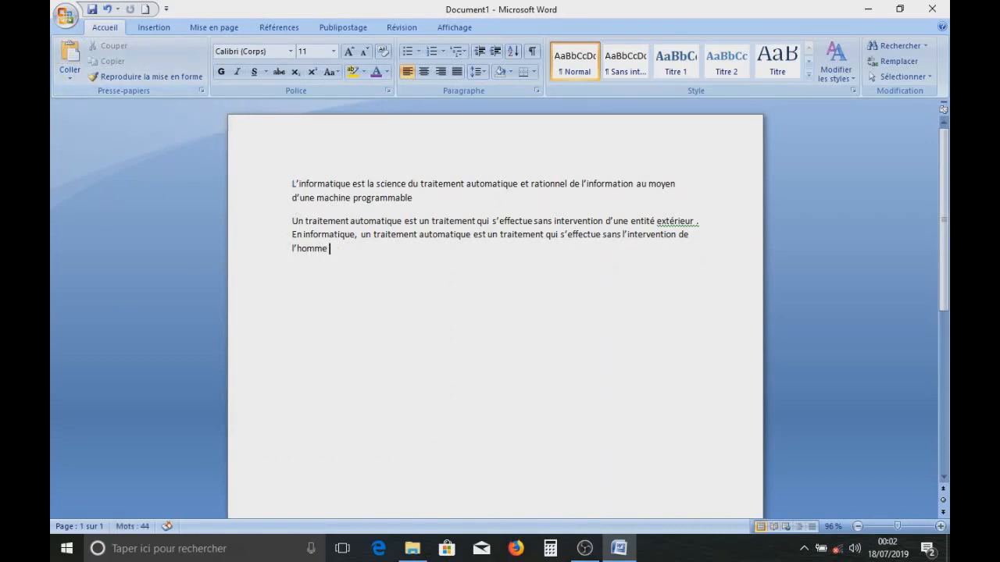
left_click(72, 51)
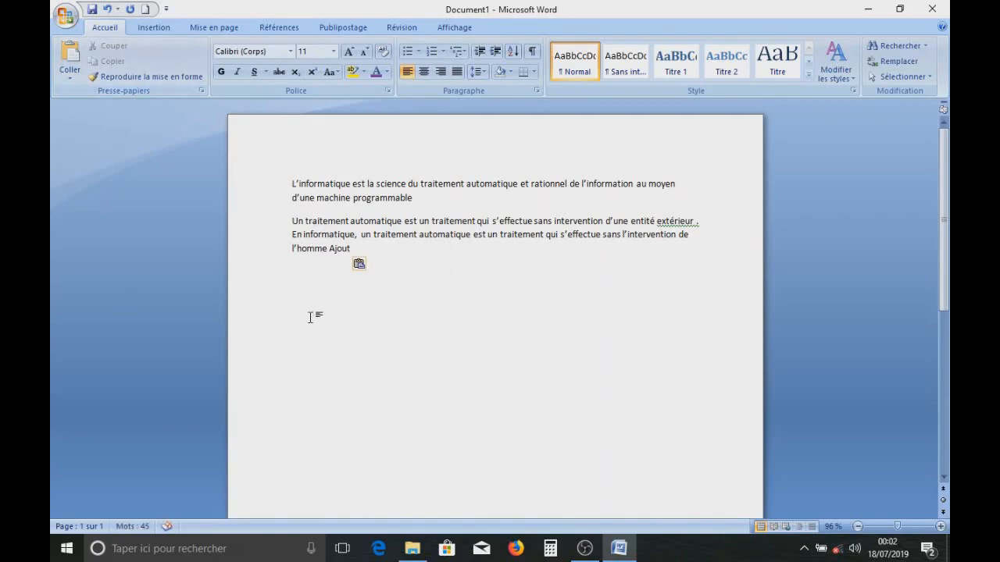
left_click(369, 270)
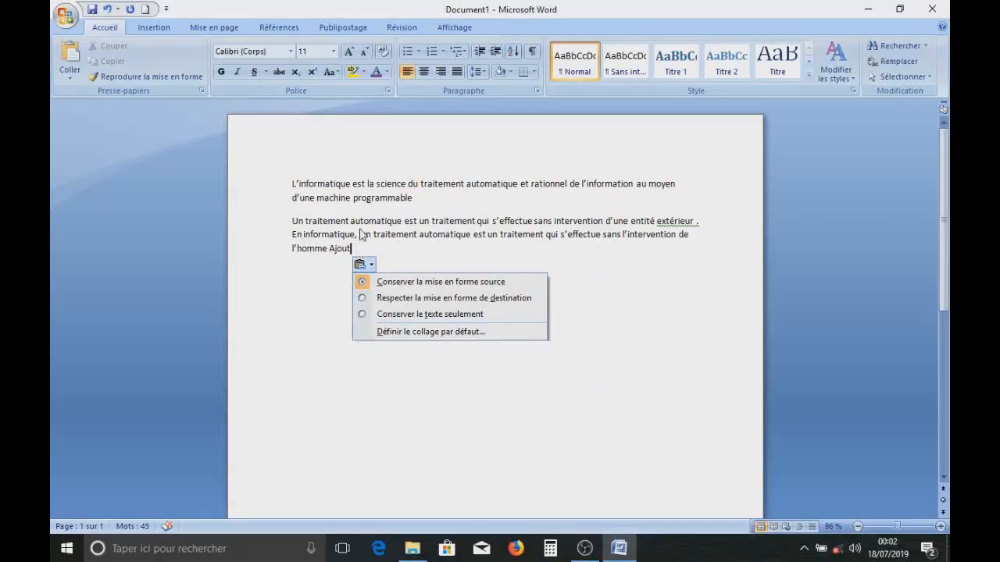
left_click(360, 228)
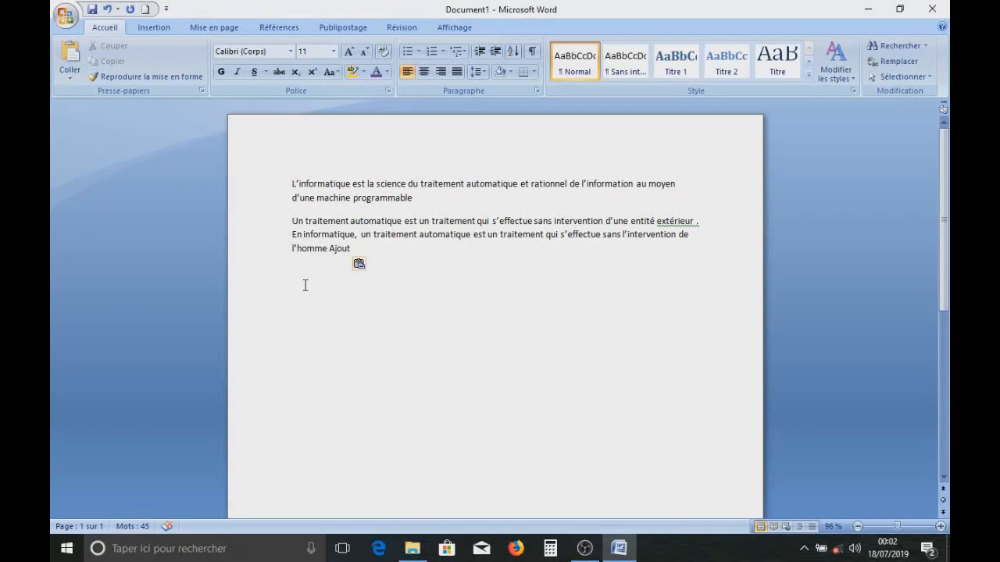
- Undo the cut and paste of the word "Ajout" and clear the selection
key("ctrl+z")
key("ctrl+z")
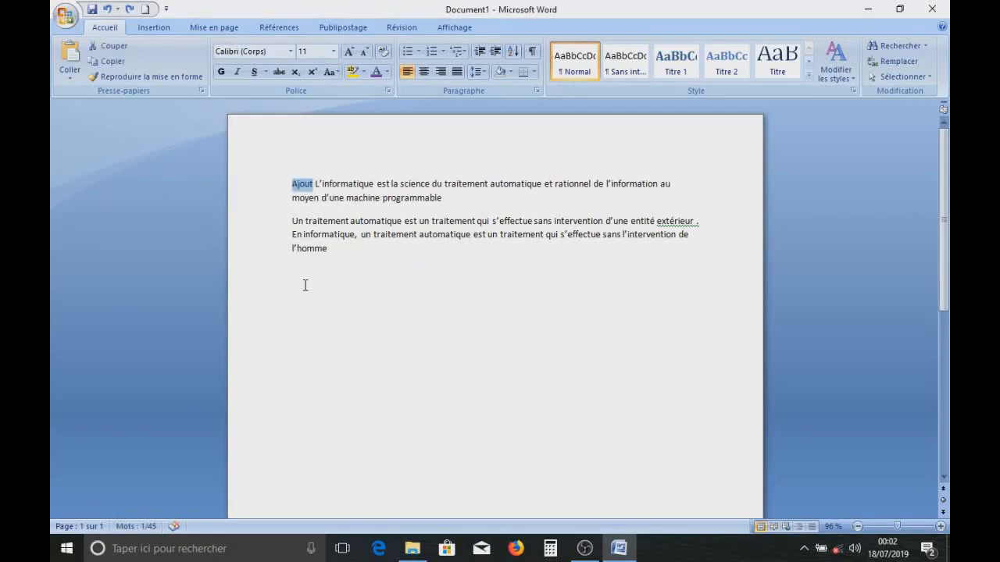
left_click(347, 189)
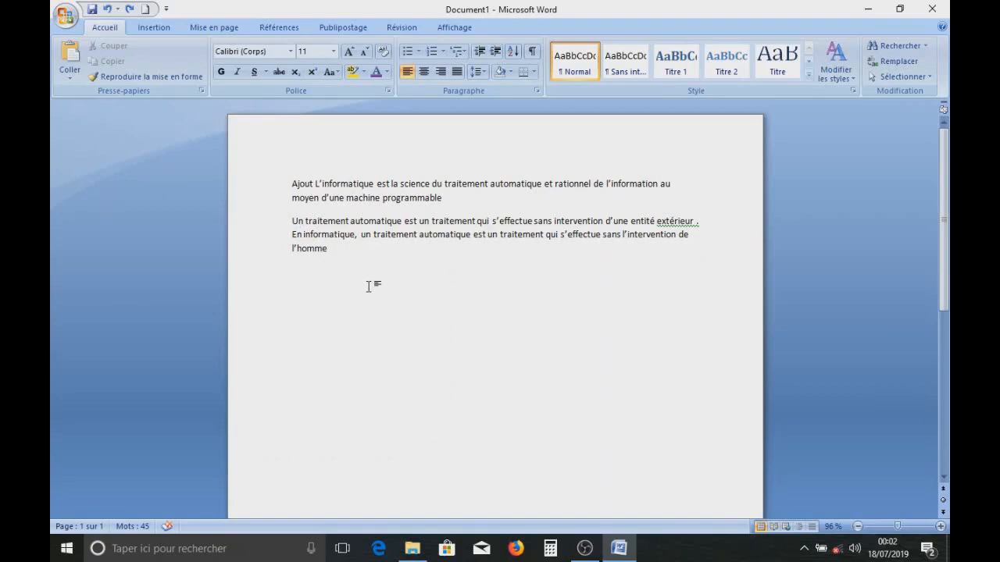
- Copy the whole second paragraph, beginning with "Un traitement automatique"
key("Return")
type("Un traitement")
key("BackSpace")
key("BackSpace")
left_click_drag(236, 227, 229, 255)
key("ctrl+c")
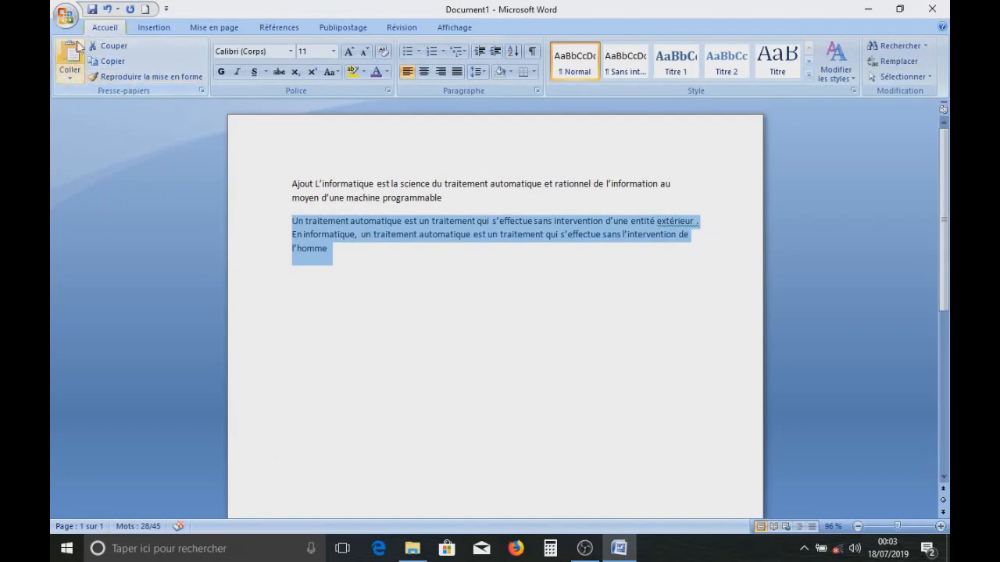
left_click(109, 61)
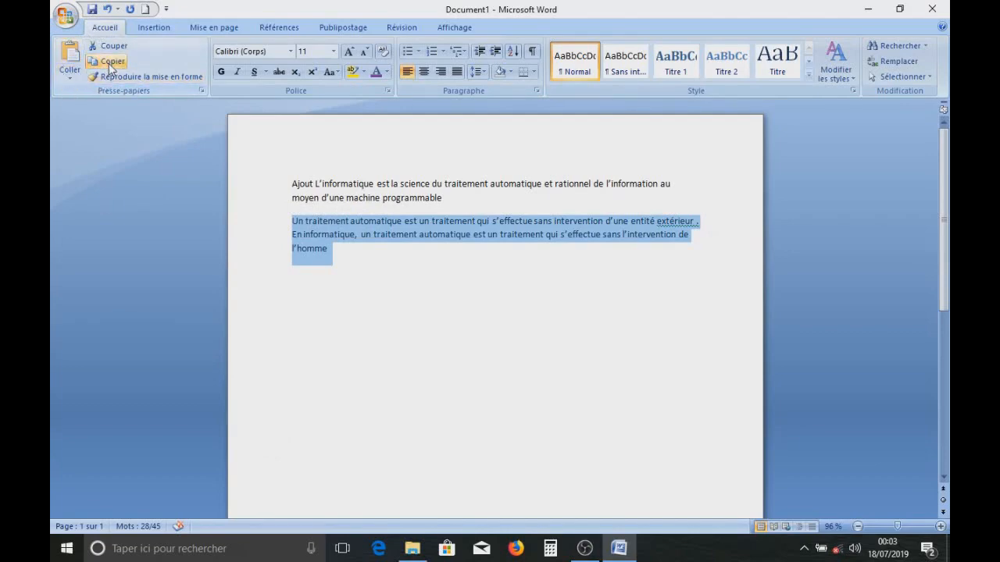
left_click(338, 255)
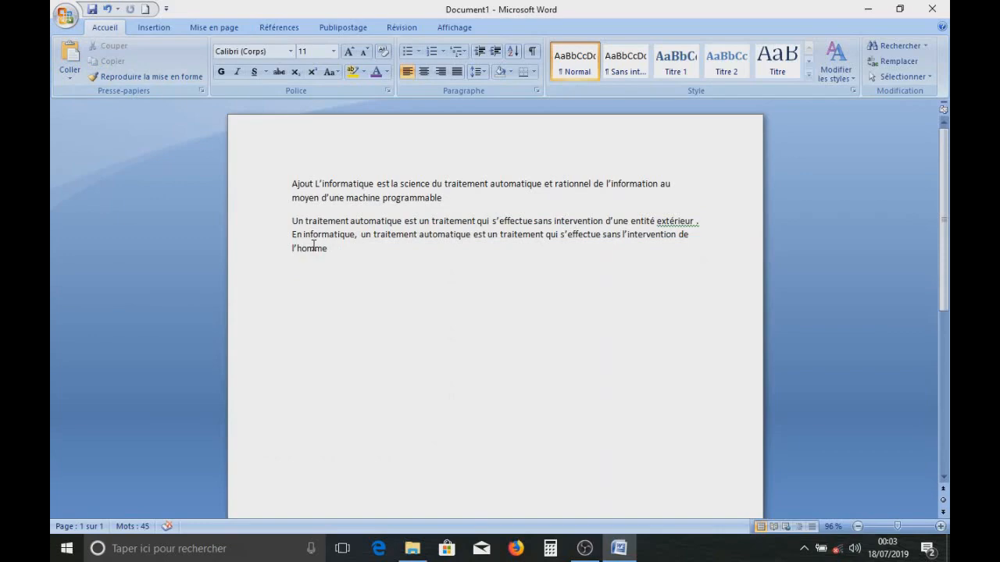
- Paste the copied paragraph inside the word "traitement" at the start of the second paragraph, and undo that paste
key("Return")
left_click(311, 221)
left_click(70, 57)
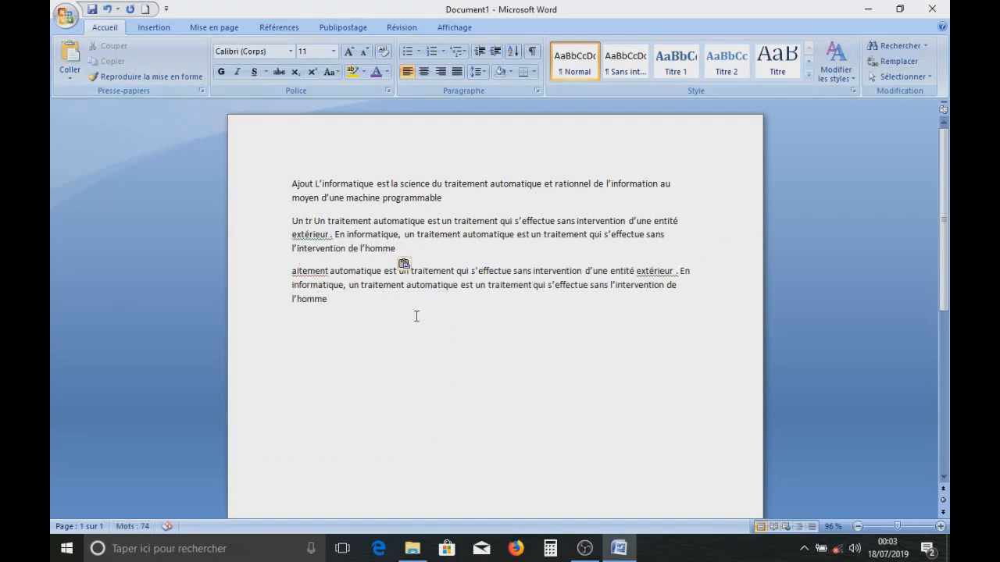
left_click(107, 10)
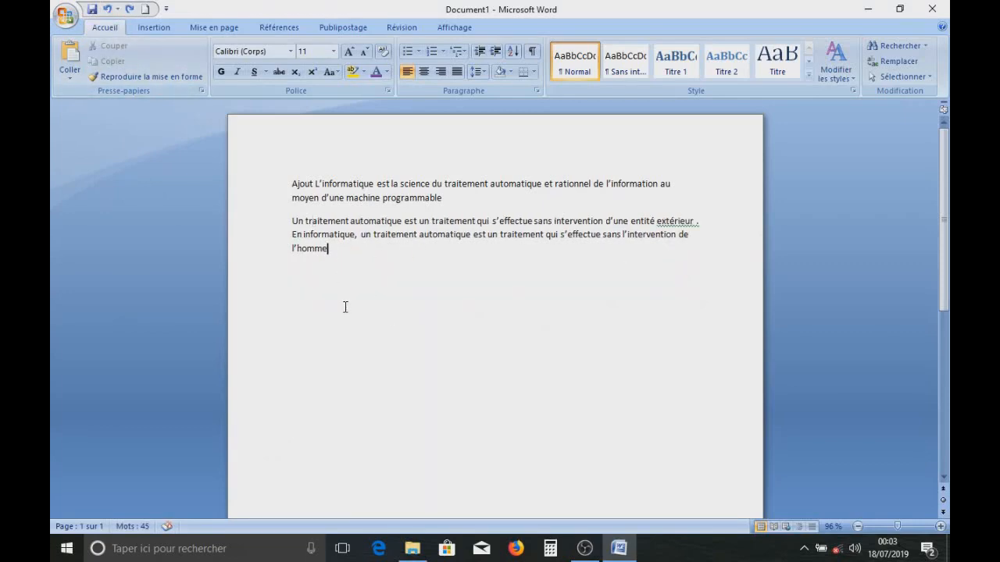
- Correct the flagged spacing before the full stop in the second paragraph to "extérieur."
right_click(687, 221)
left_click(715, 233)
- Paste the copied paragraph directly after "l'homme" on the same line, and undo that paste
left_click(329, 250)
left_click(70, 56)
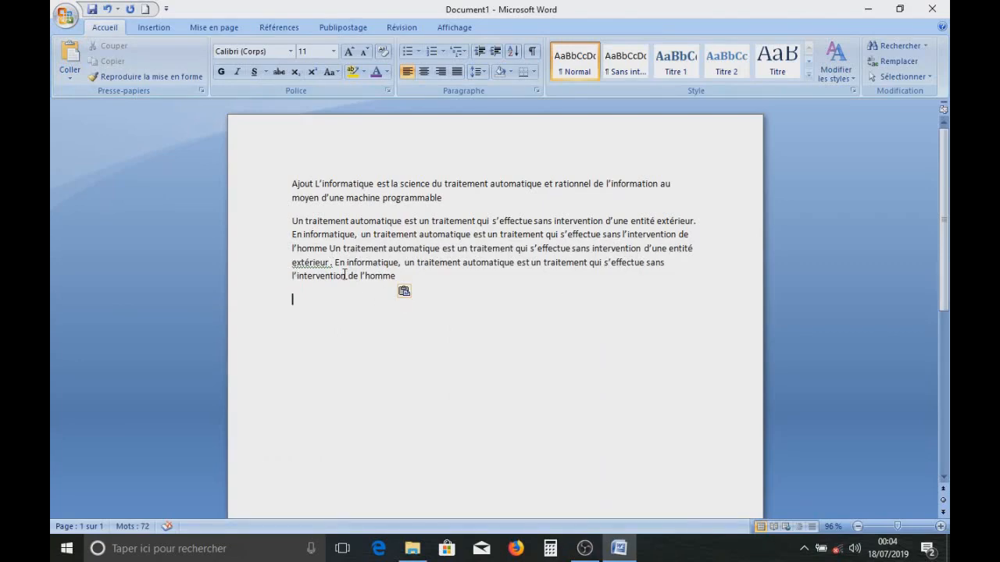
left_click(107, 9)
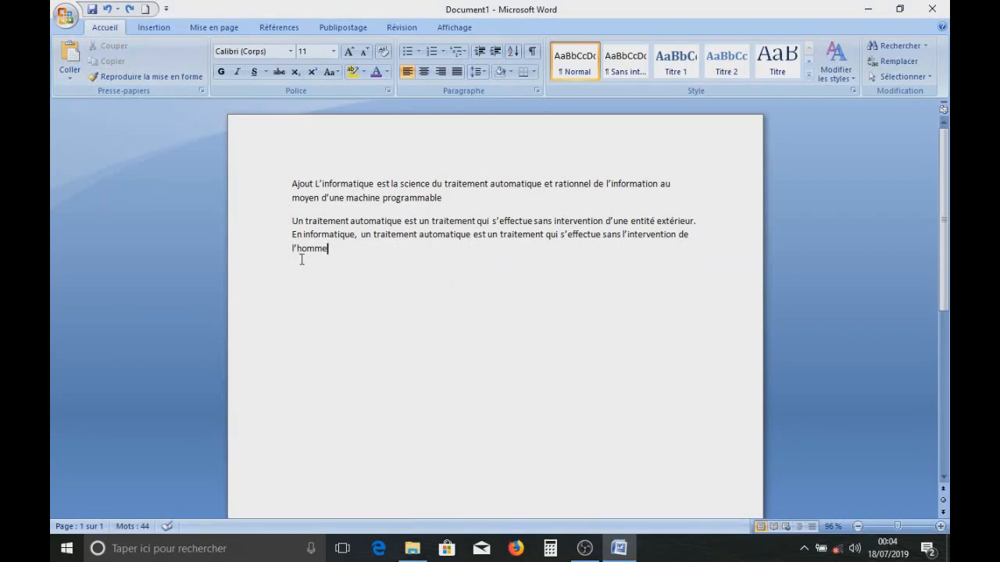
- Paste the copied text as a separate paragraph below the second one and compare it with the original
key("Return")
left_click(70, 59)
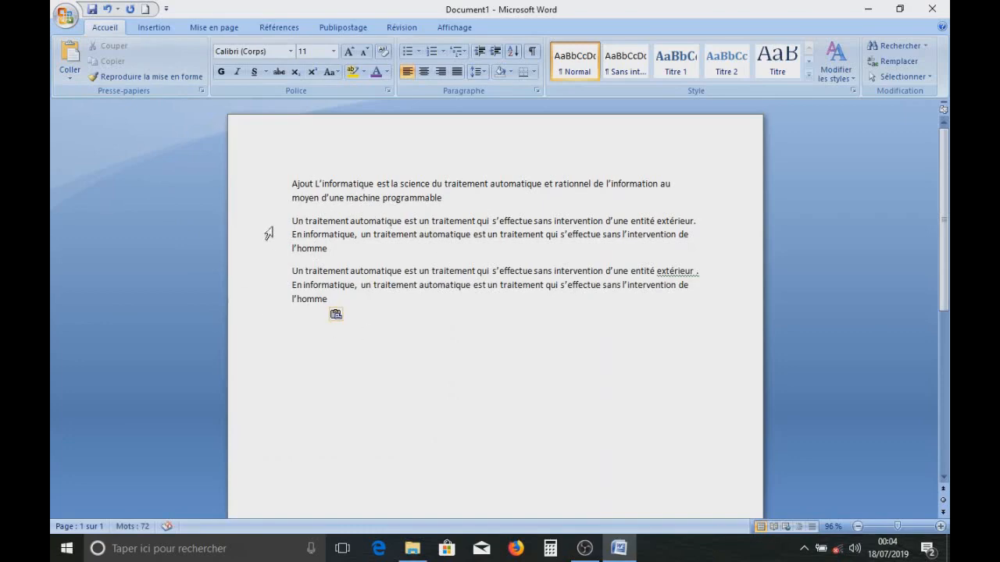
left_click_drag(255, 224, 250, 261)
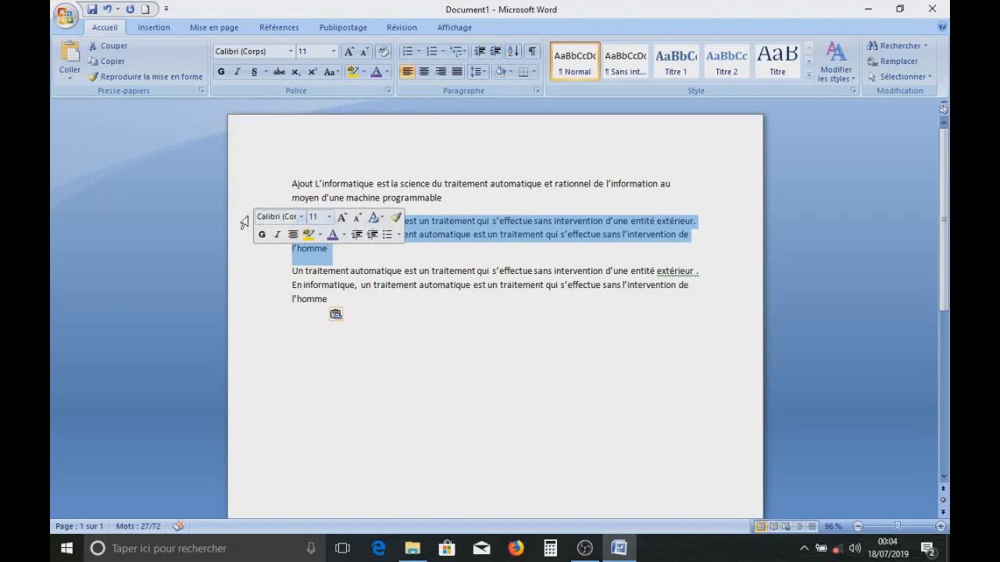
left_click(286, 270)
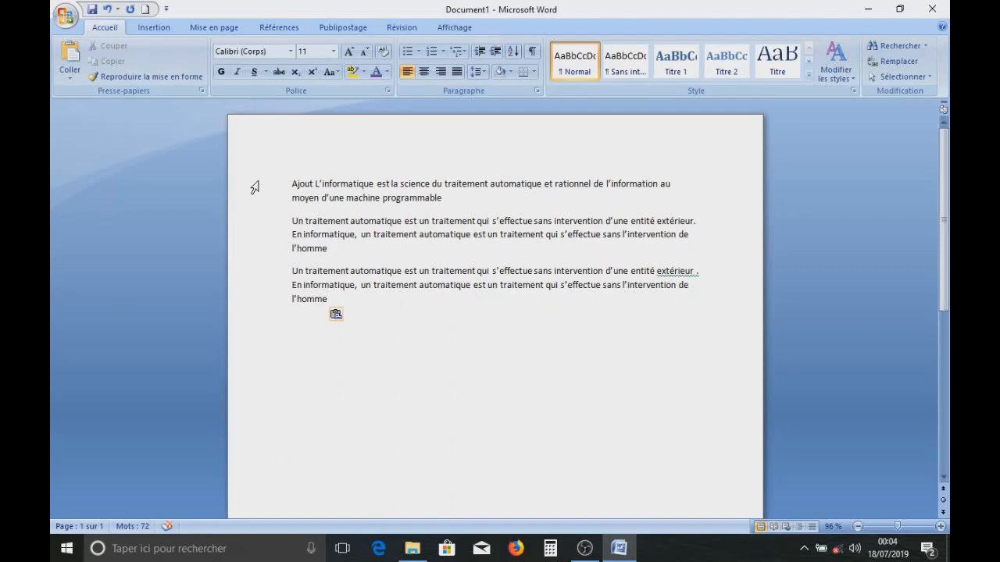
left_click(385, 301)
- Cut the whole third paragraph and paste it back in the same place
left_click_drag(270, 275, 263, 308)
key("ctrl+c")
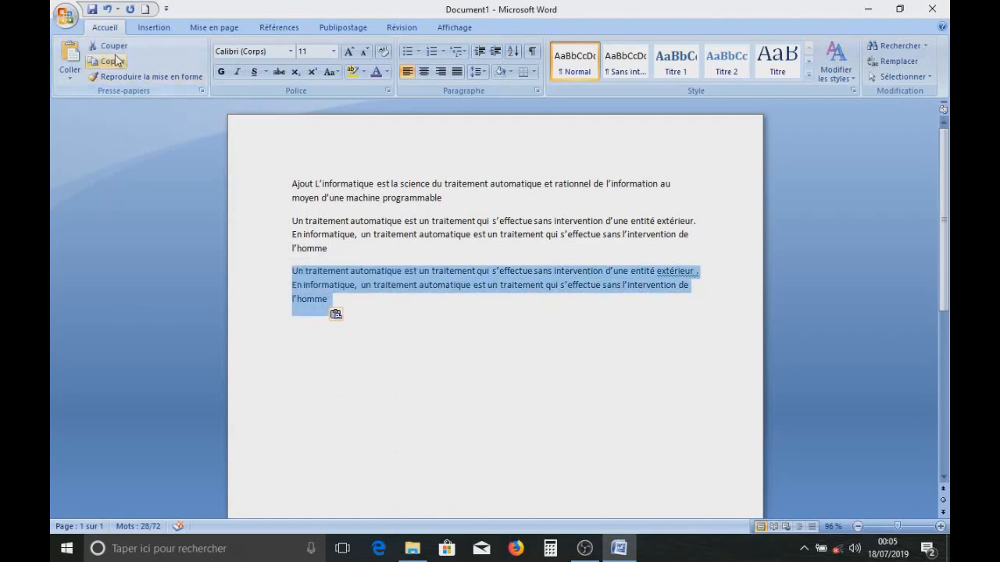
left_click(111, 46)
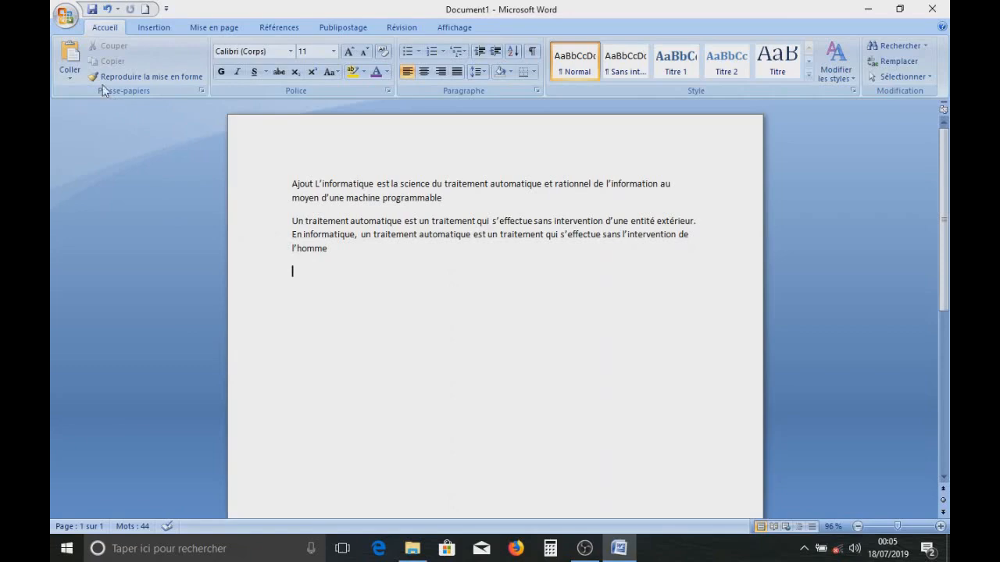
left_click(69, 55)
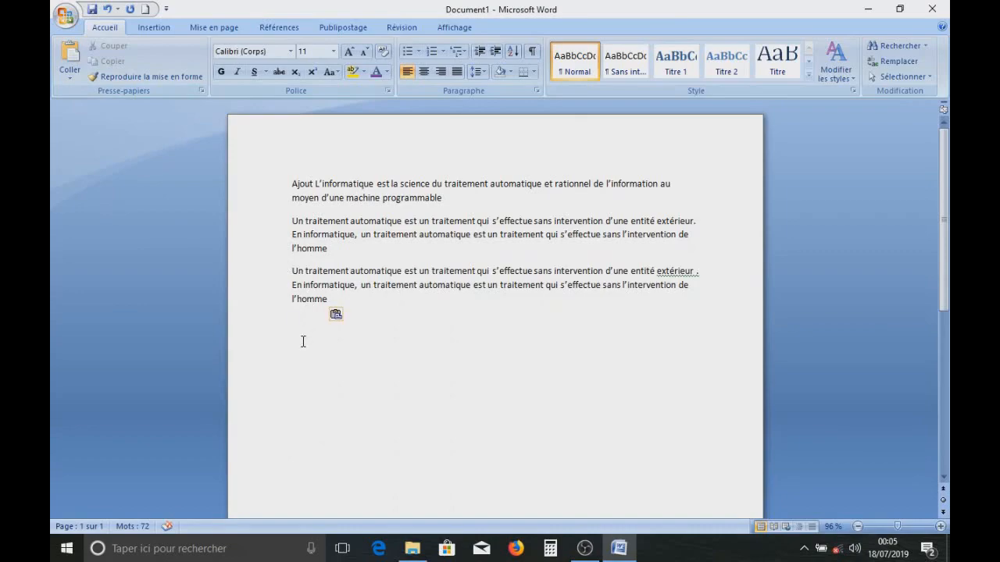
- Paste the cut paragraph four more times below the third paragraph
left_click(70, 58)
left_click(71, 60)
left_click(70, 59)
left_click(71, 59)
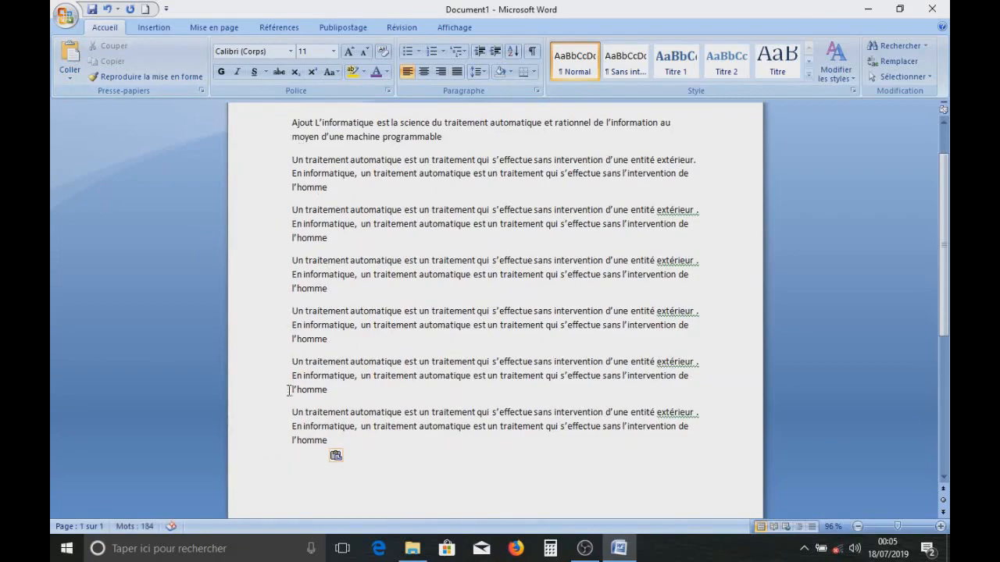
scroll(242, 192, "up", 2)
scroll(242, 192, "down", 2)
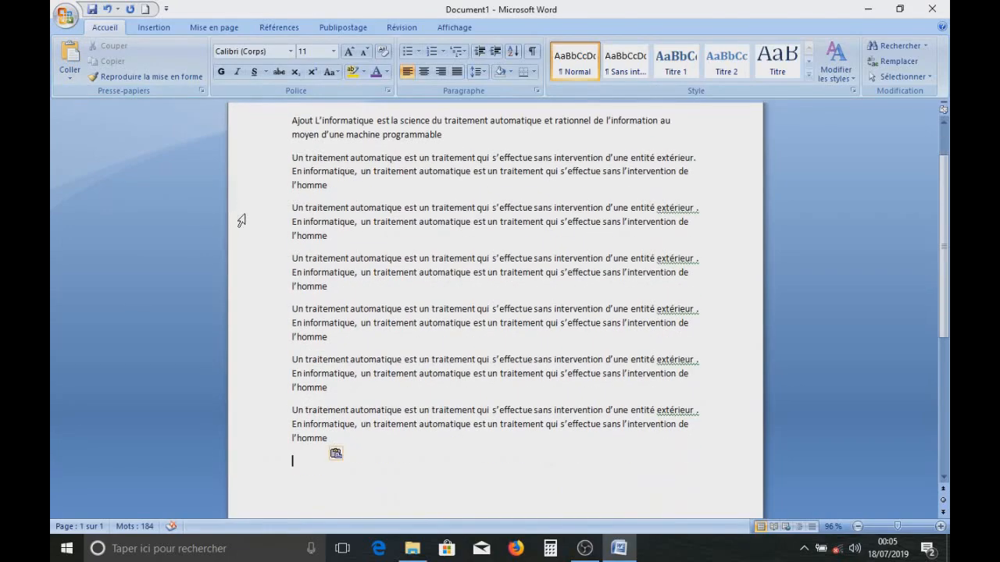
- Delete all the pasted paragraphs below the second paragraph
left_click(258, 209)
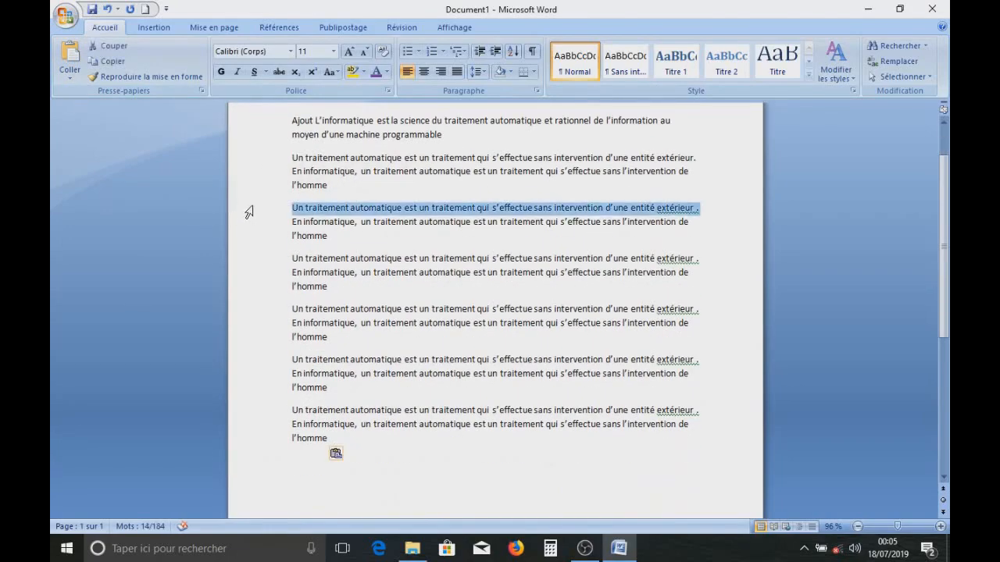
left_click_drag(248, 211, 247, 482)
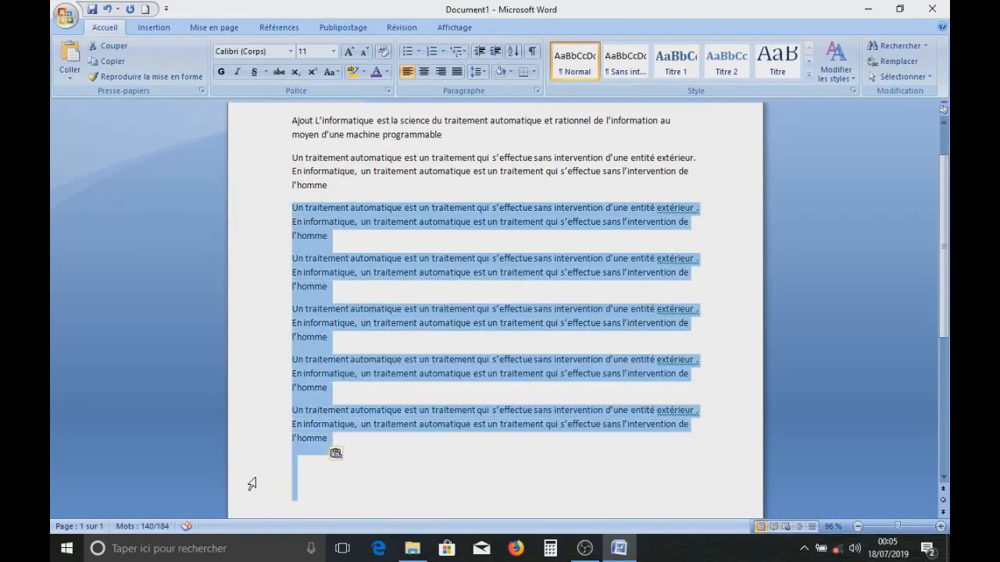
key("Delete")
scroll(320, 346, "up", 2)
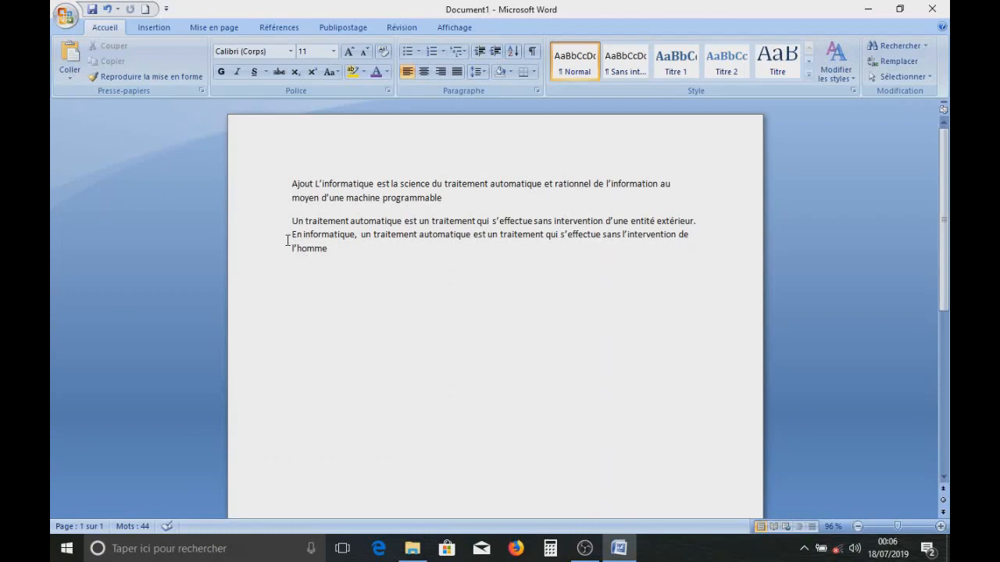
- Copy the word "L'informatique" from the first paragraph and paste it a few blank lines below the second paragraph
double_click(338, 184)
key("ctrl+c")
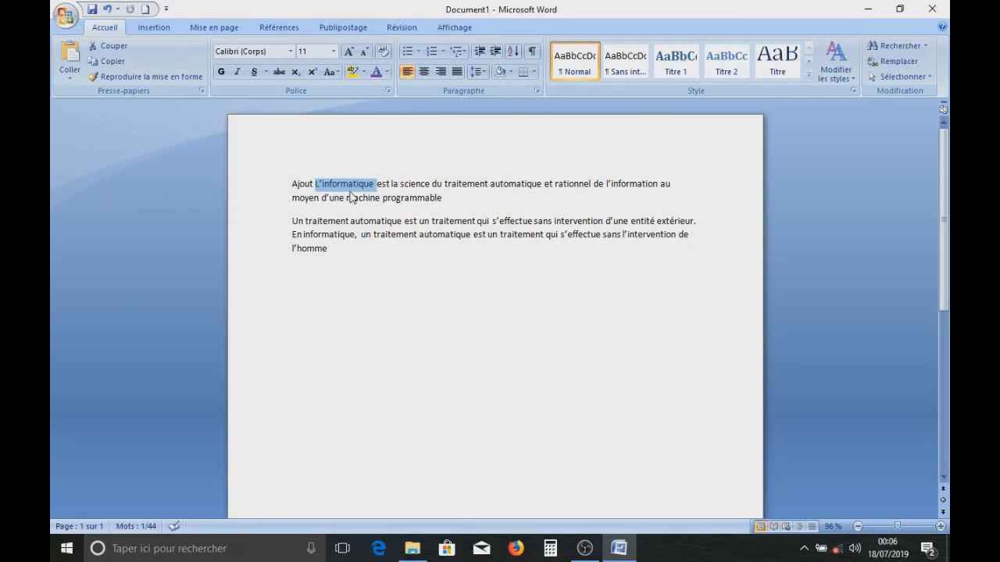
left_click(348, 247)
key("Return")
key("Return")
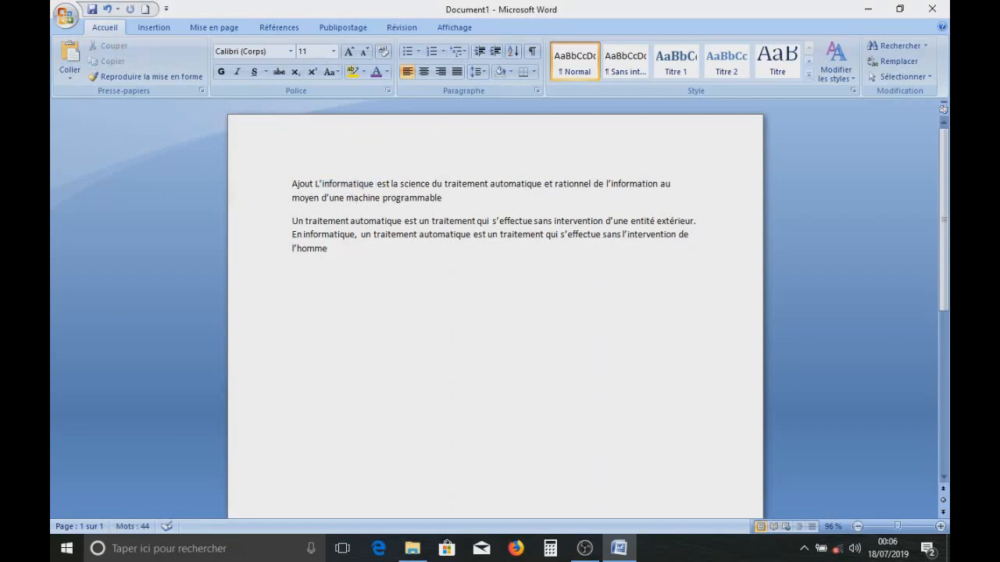
key("ctrl+v")
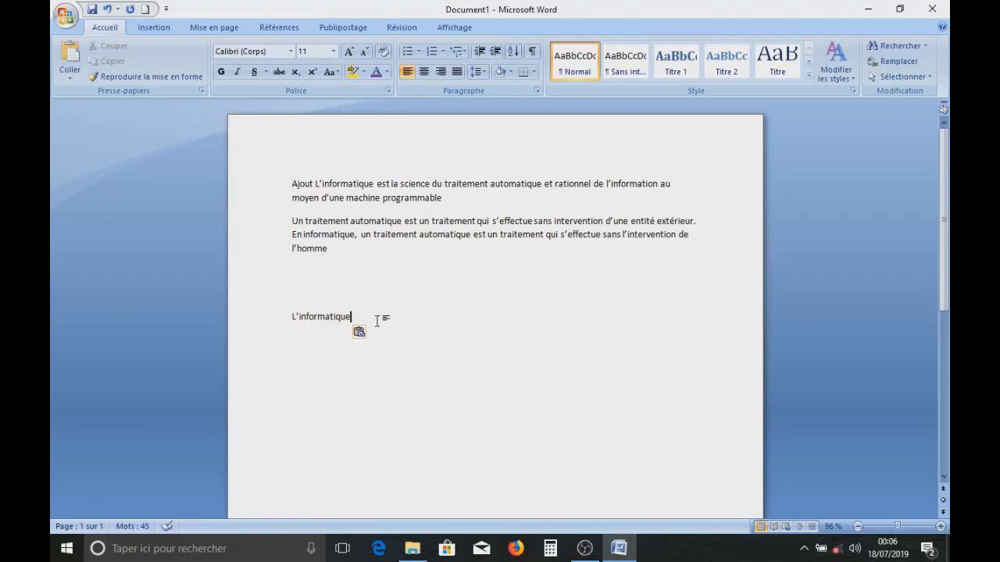
- Copy and delete the word "L'informatique" below the second paragraph, and paste it back on the same line
left_click(267, 323)
key("ctrl+c")
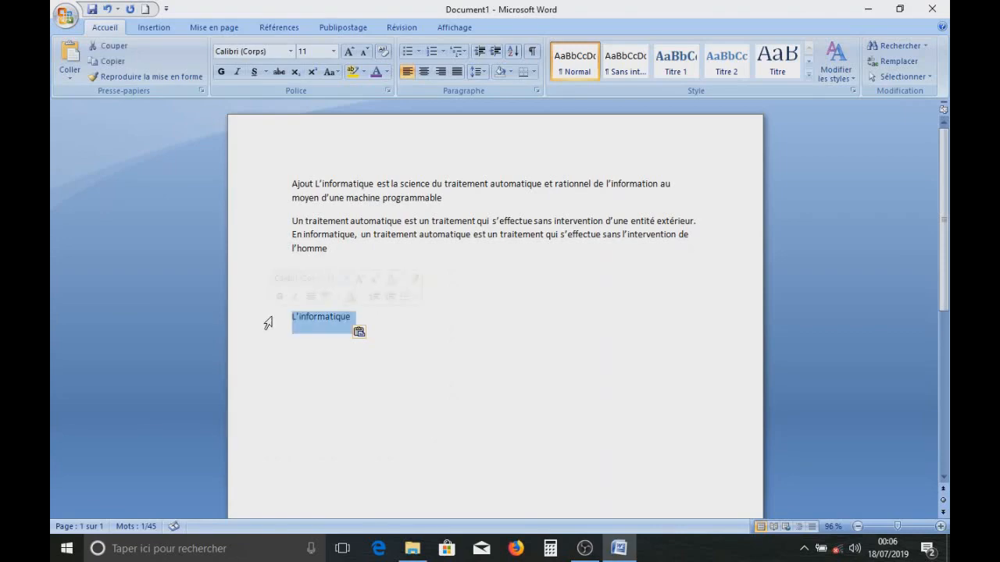
key("Delete")
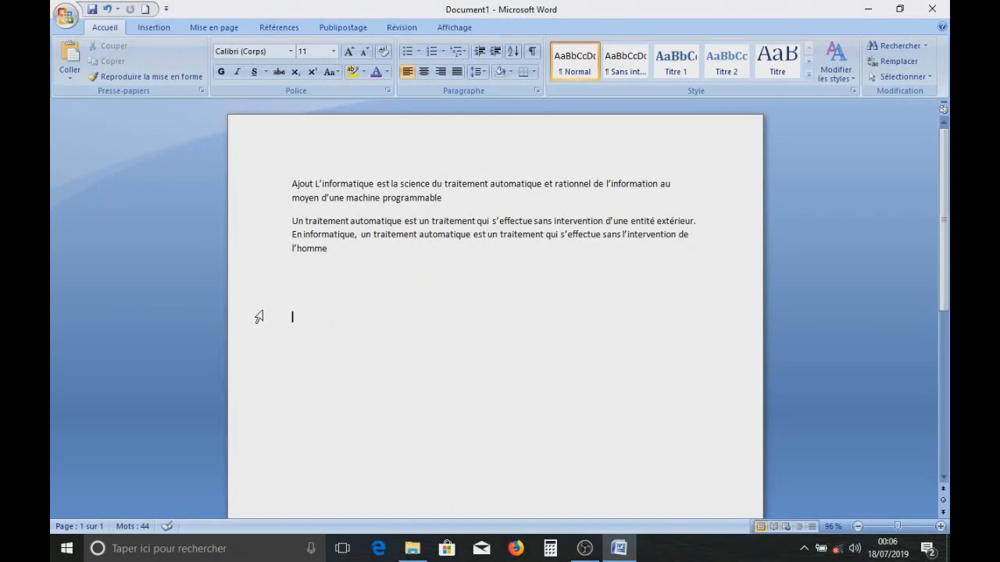
key("ctrl+v")
- Delete the re-pasted word "L'informatique" below the second paragraph
left_click(264, 319)
key("Delete")
scroll(358, 258, "down", 1)
scroll(357, 258, "up", 1)
- Copy the first line of the first paragraph and paste it on a new line after the second paragraph
left_click(273, 185)
key("ctrl+c")
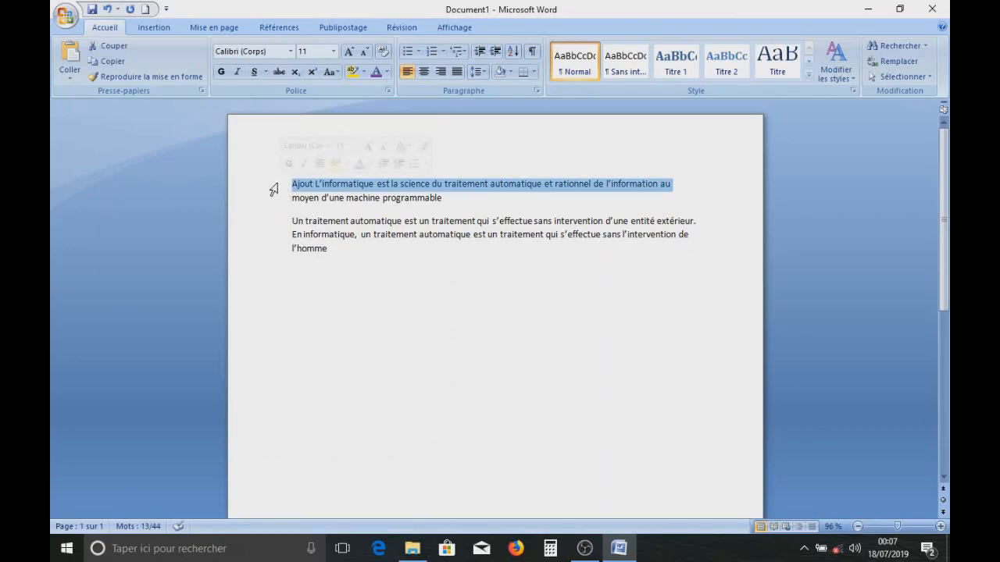
left_click(332, 252)
key("Return")
key("ctrl+v")
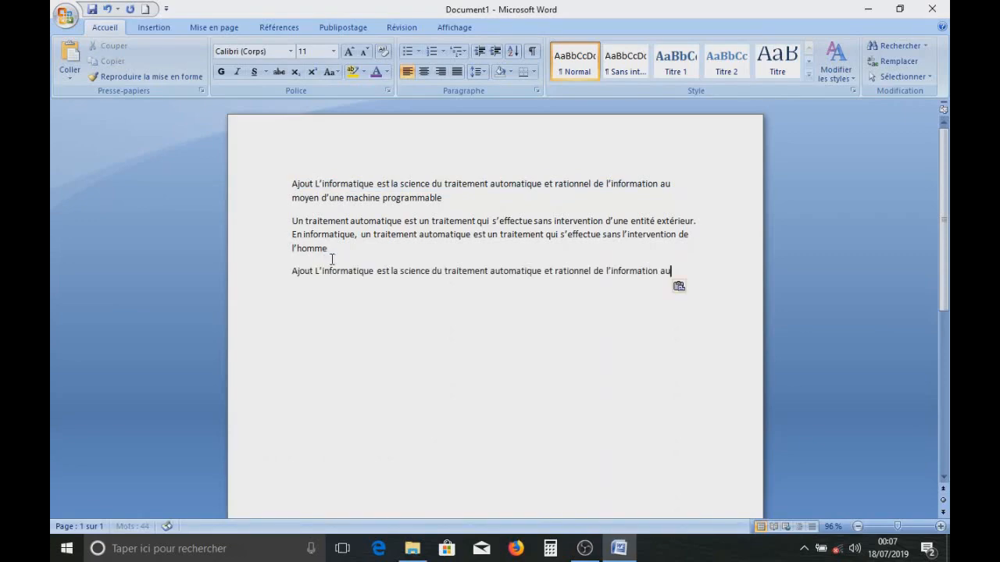
- Paste the copied line three more times directly after its first copy
key("ctrl+v")
key("ctrl+v")
key("ctrl+v")
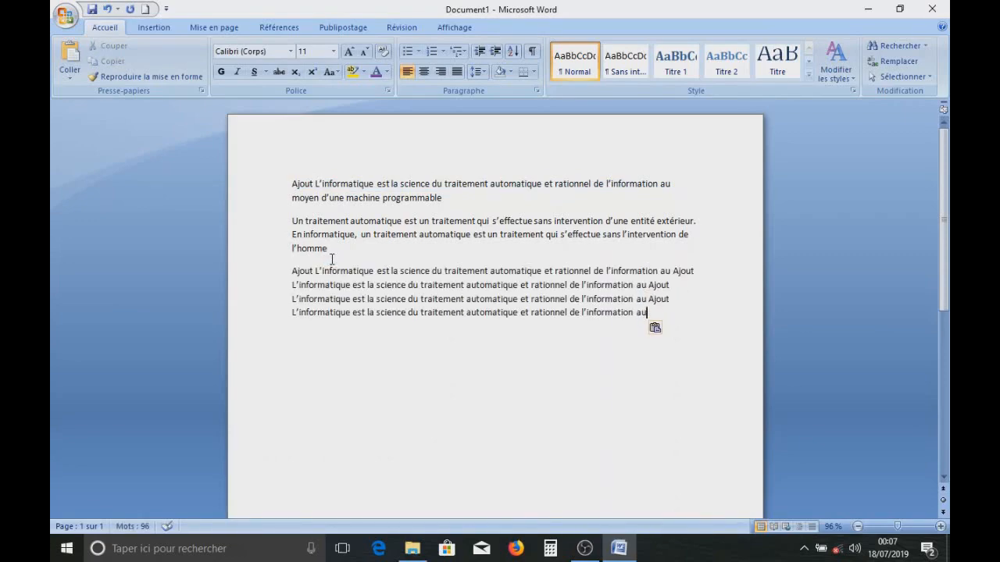
- Undo the three repeated pastes of the copied line
key("ctrl+z")
key("ctrl+z")
key("ctrl+z")
key("ctrl+z")
key("ctrl+z")
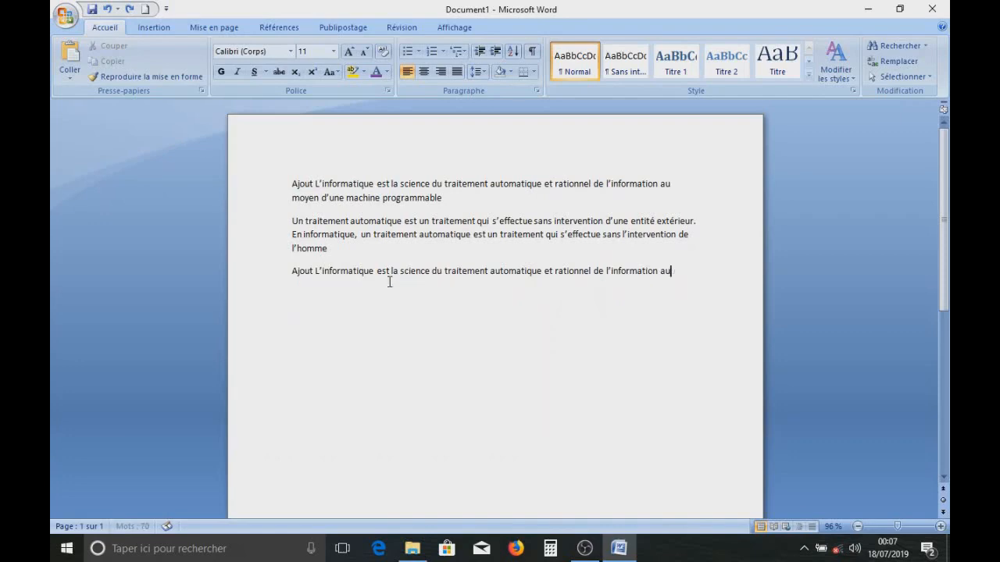
- Undo back to before the word "L'informatique" was deleted, and remove the two empty lines above that word
key("ctrl+z")
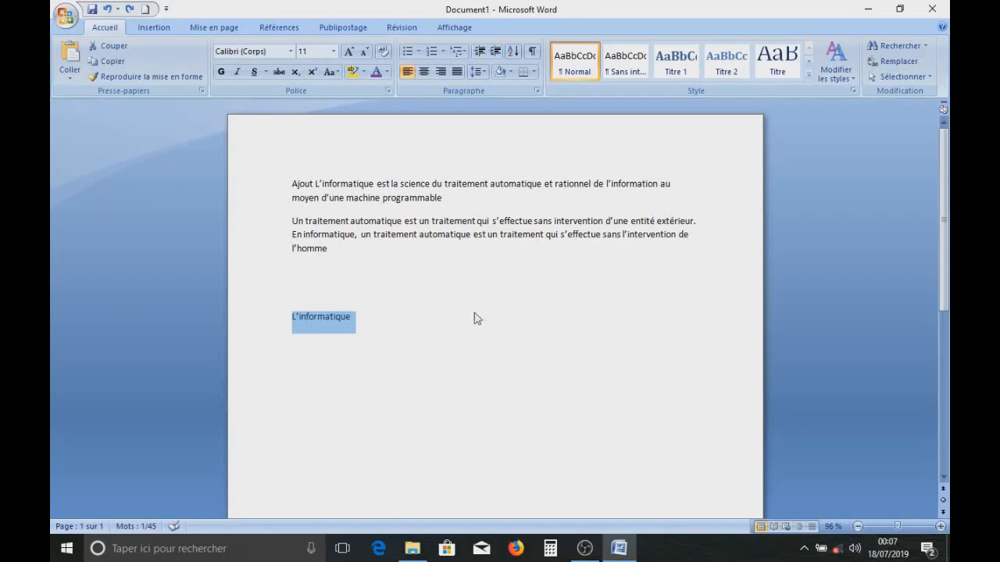
left_click(346, 276)
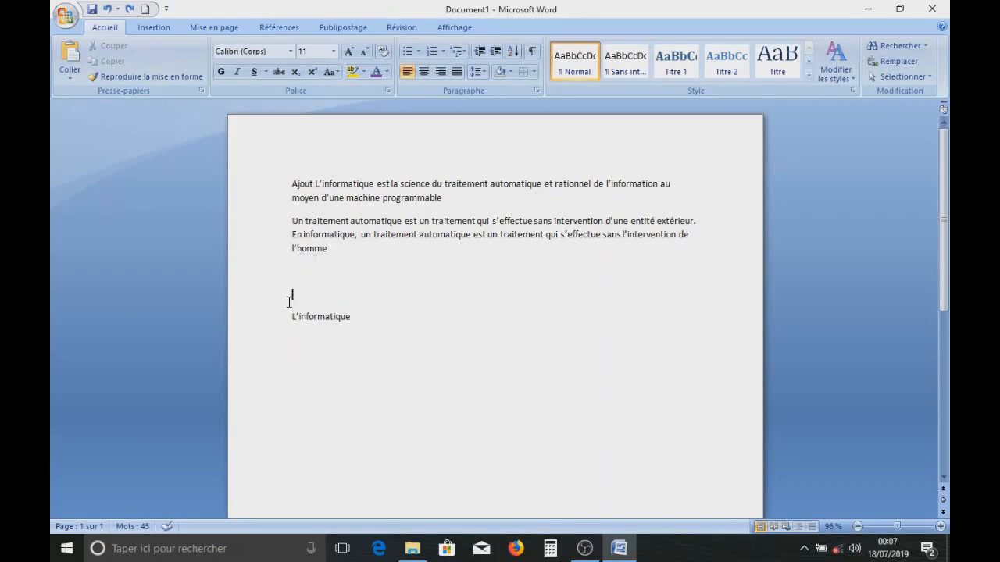
key("BackSpace")
key("BackSpace")
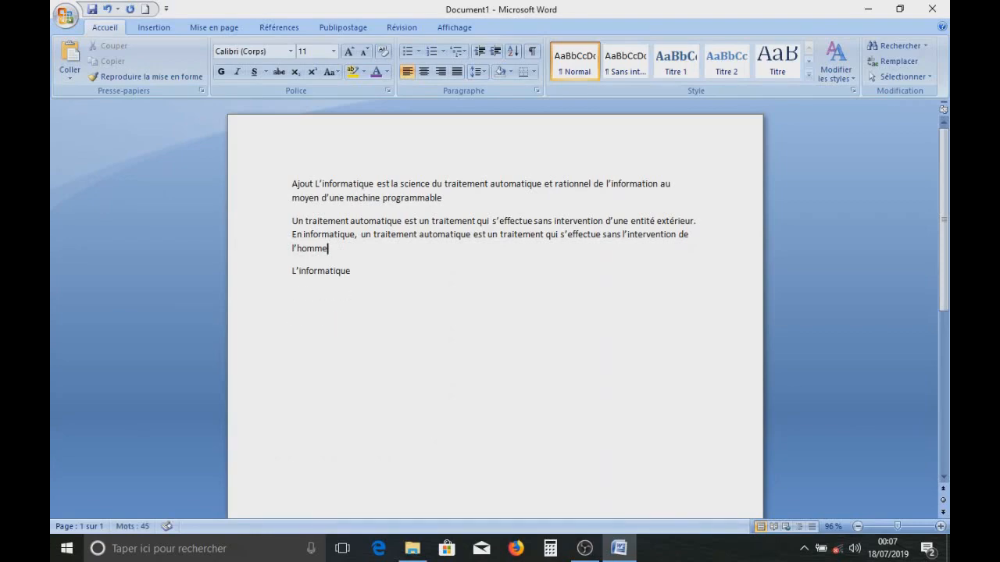
left_click(254, 267)
left_click(243, 286)
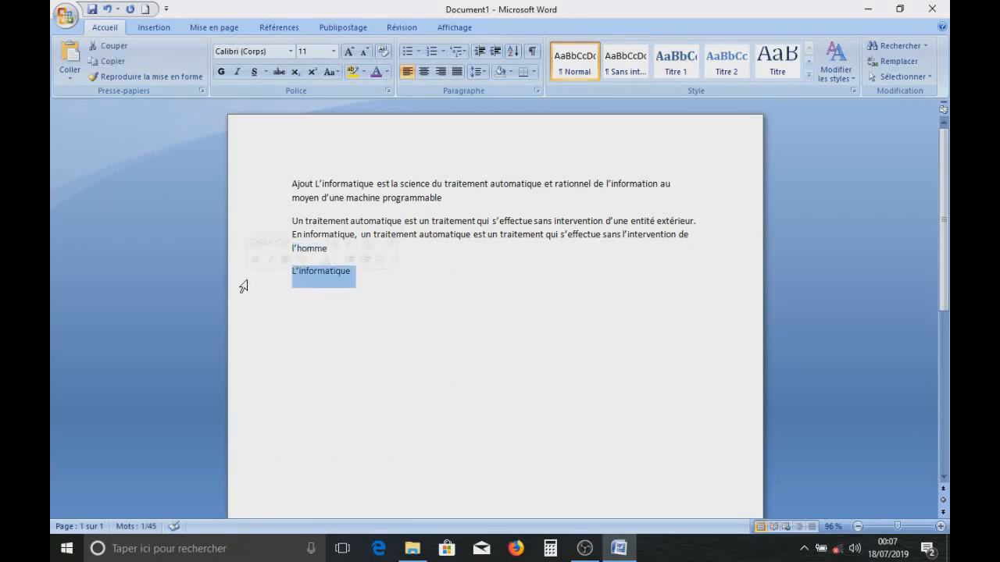
left_click(366, 293)
left_click_drag(358, 270, 272, 276)
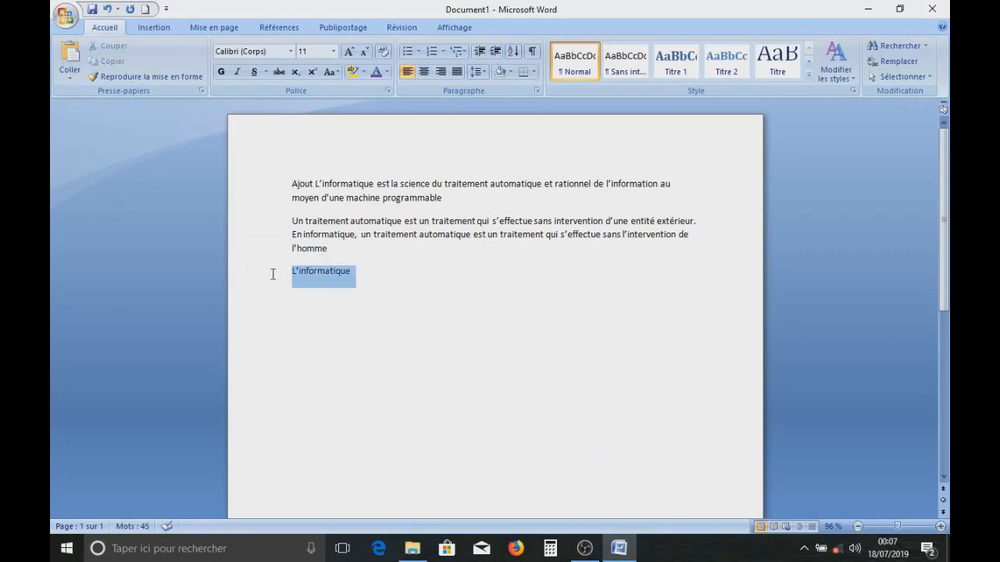
left_click(400, 282)
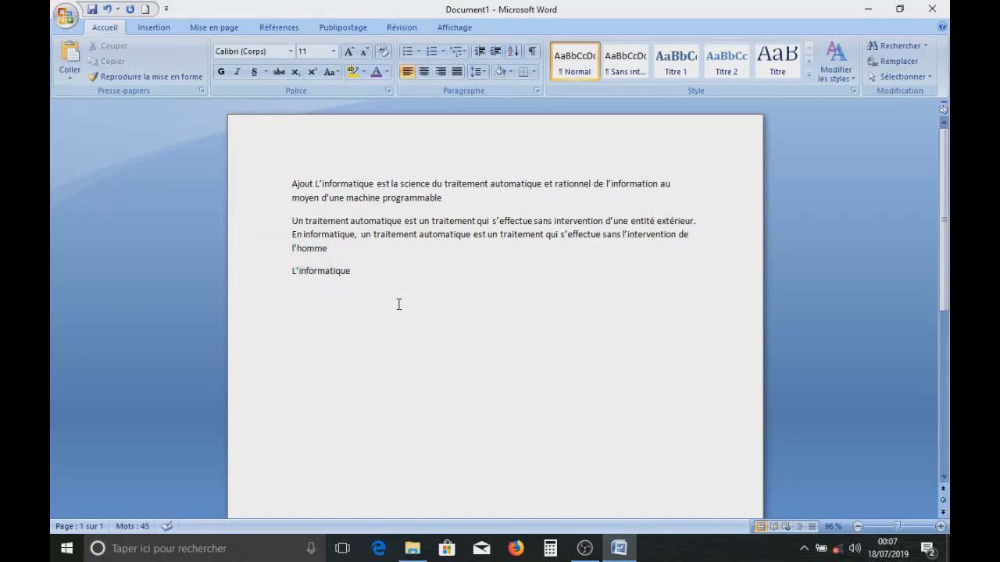
left_click(92, 11)
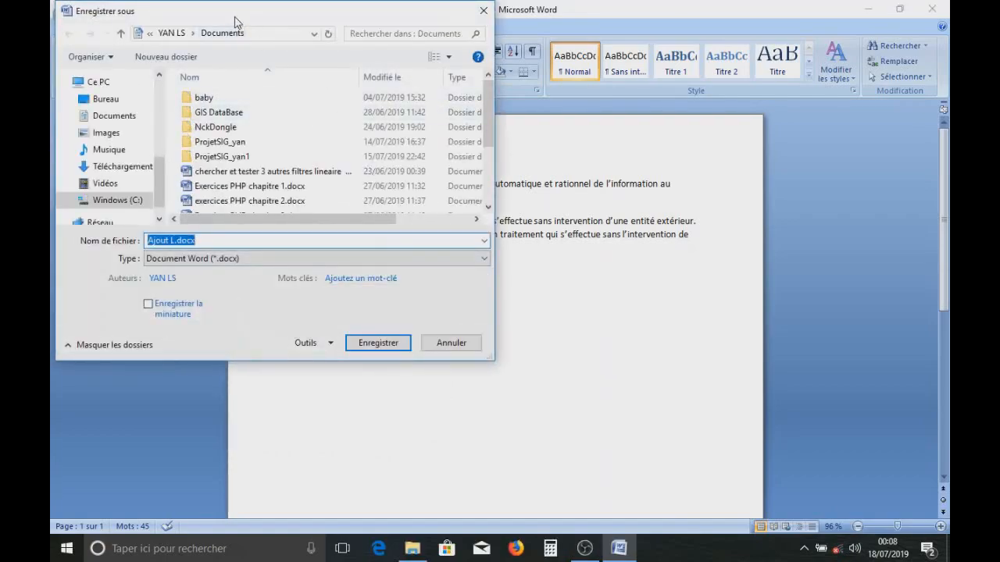
left_click_drag(236, 19, 400, 74)
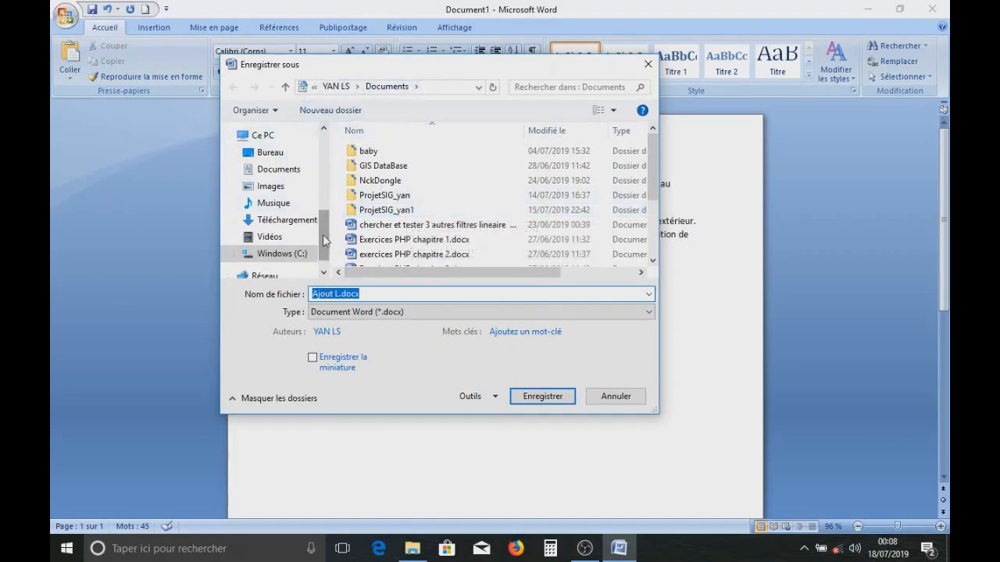
left_click_drag(324, 238, 324, 152)
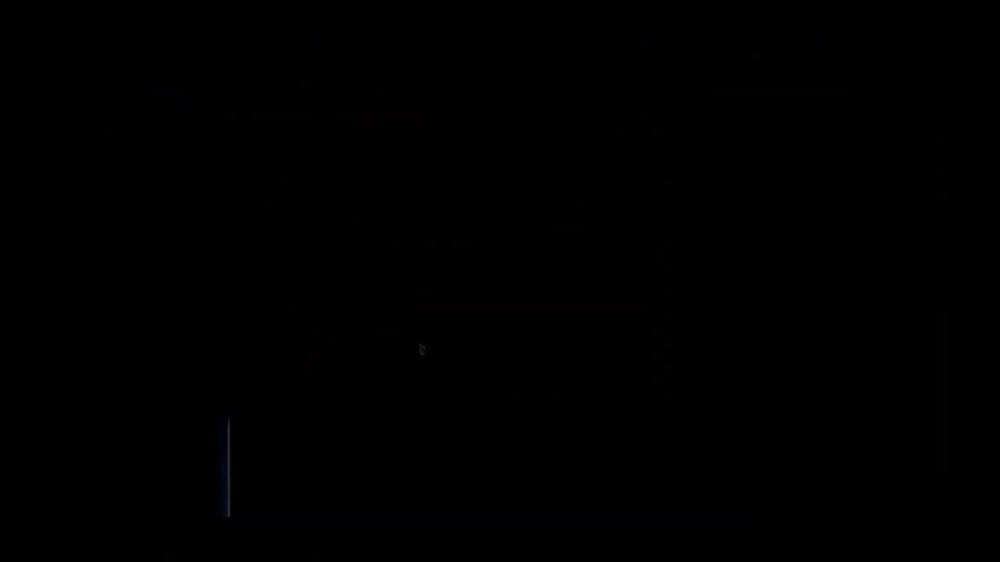
left_click(644, 62)
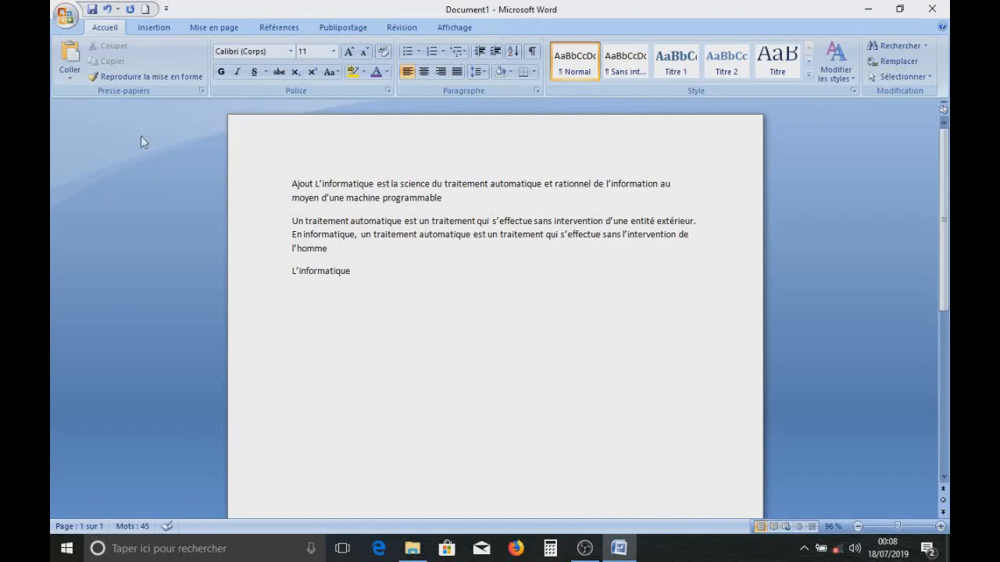
- Start saving the document and create a new folder named "Formation Word" inside Documents
left_click(66, 17)
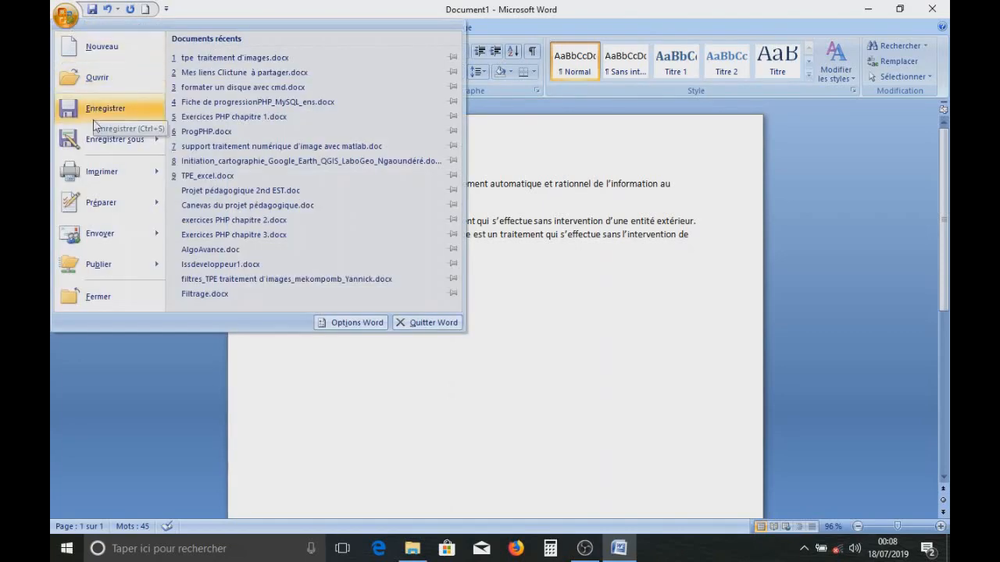
mouse_move(98, 147)
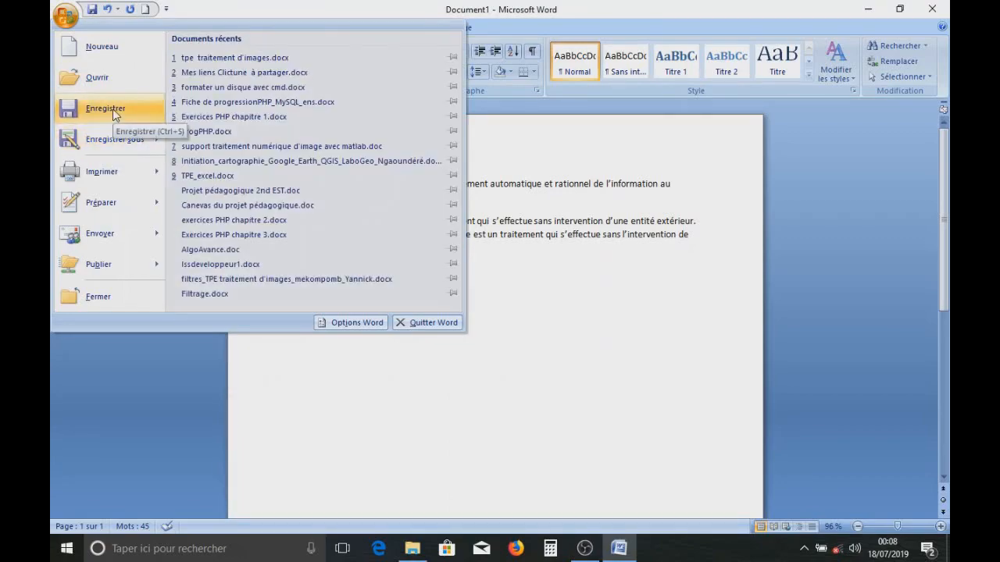
left_click(113, 108)
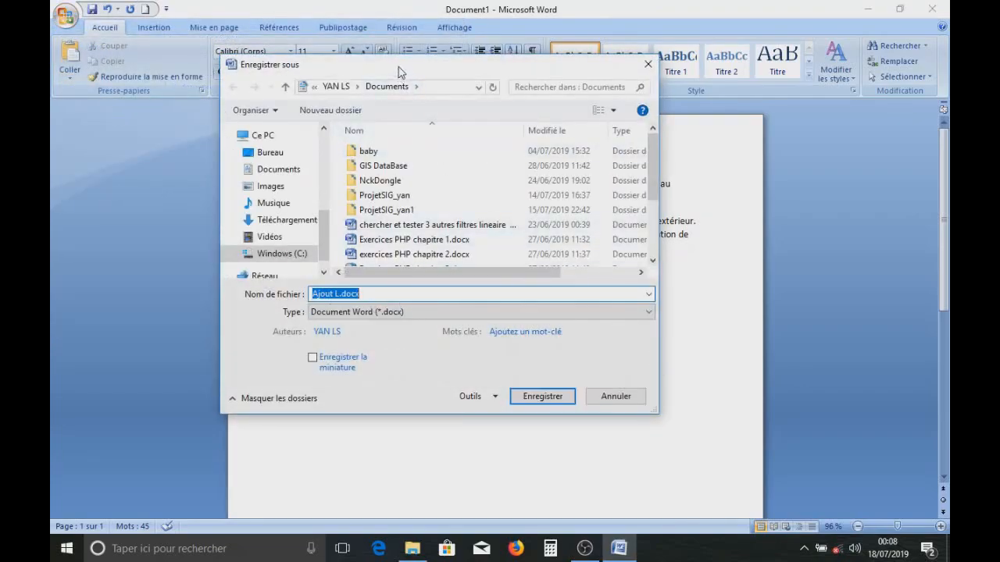
left_click_drag(398, 67, 356, 106)
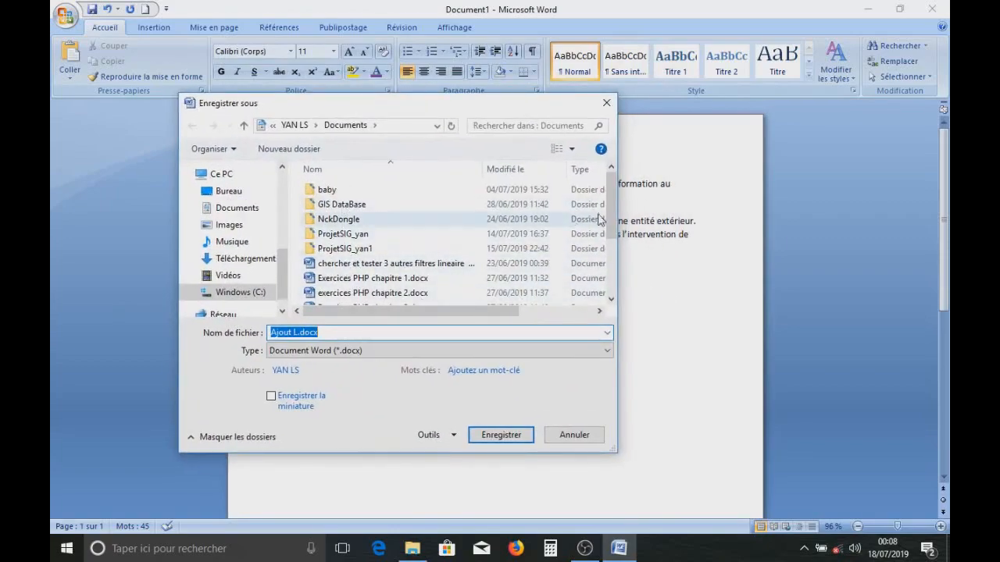
mouse_move(611, 221)
left_mouse_down()
mouse_move(617, 270)
mouse_move(610, 214)
left_mouse_up()
left_click(297, 149)
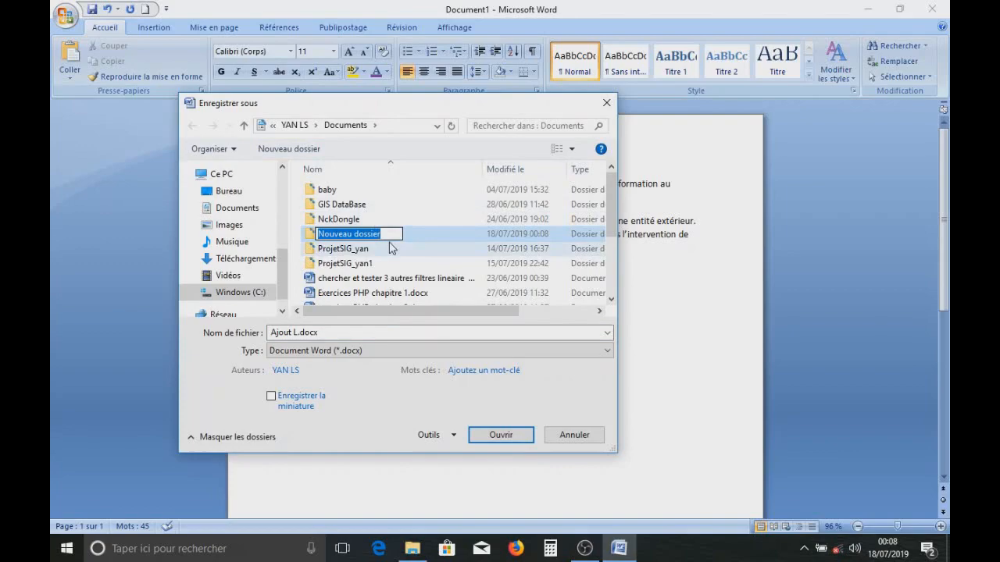
type("Format")
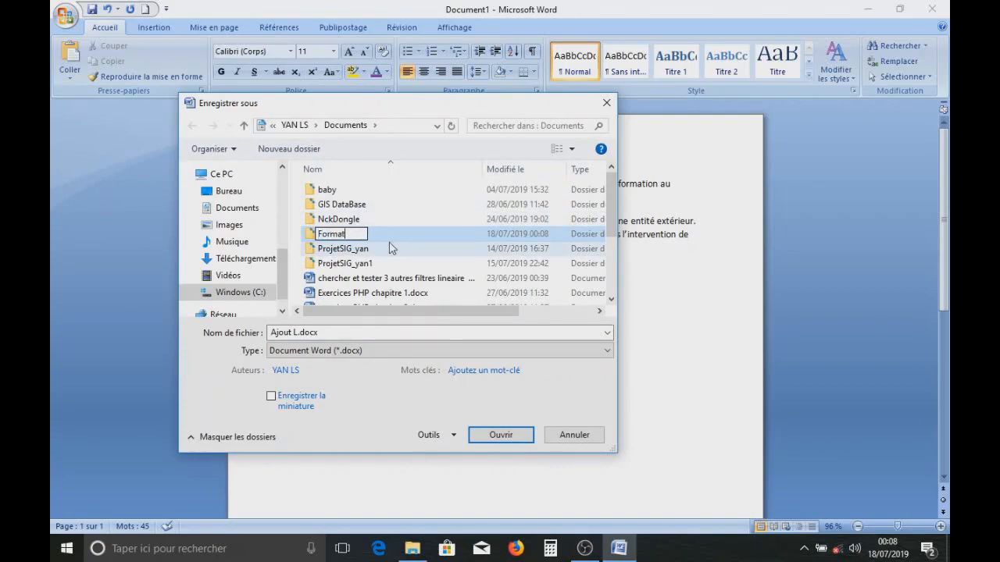
type("ion Word")
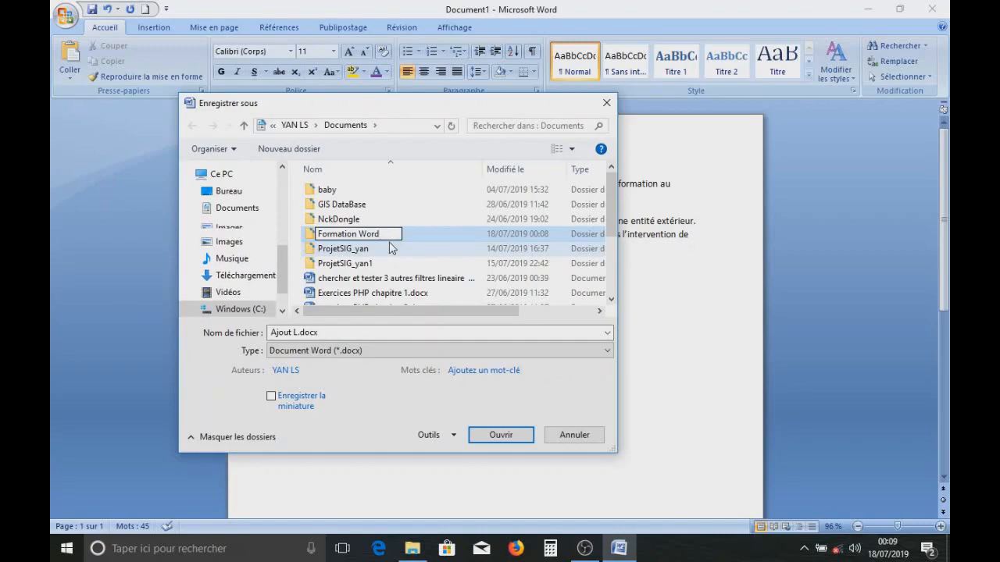
key("Return")
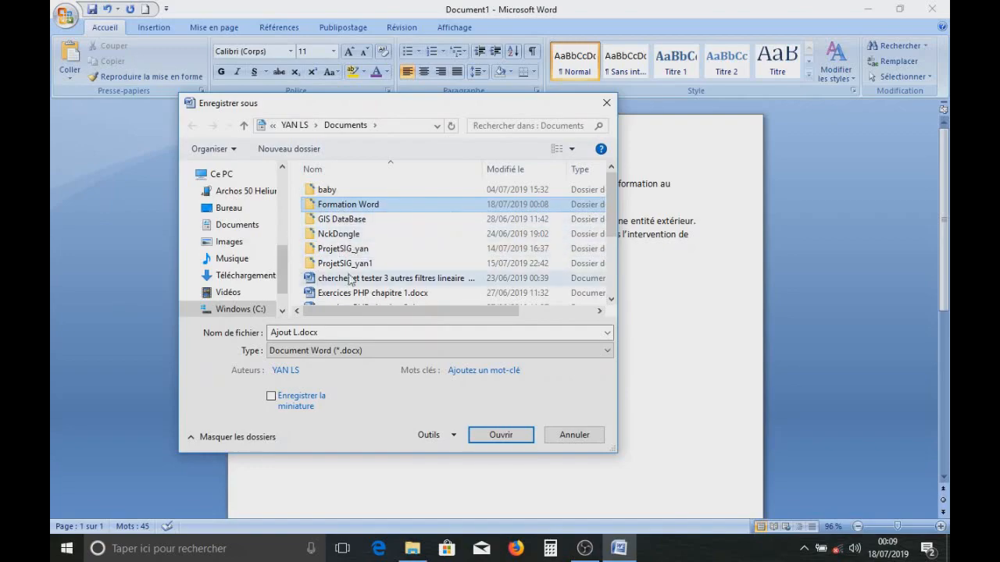
- Save the document as "exo1" in the Formation Word folder, keeping the Word document (.docx) type
double_click(341, 209)
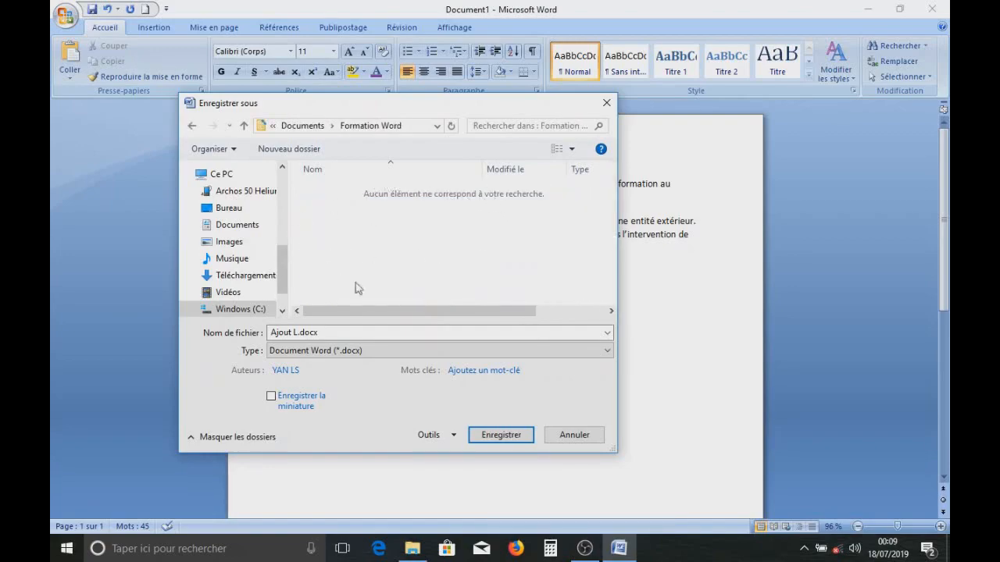
left_click(319, 333)
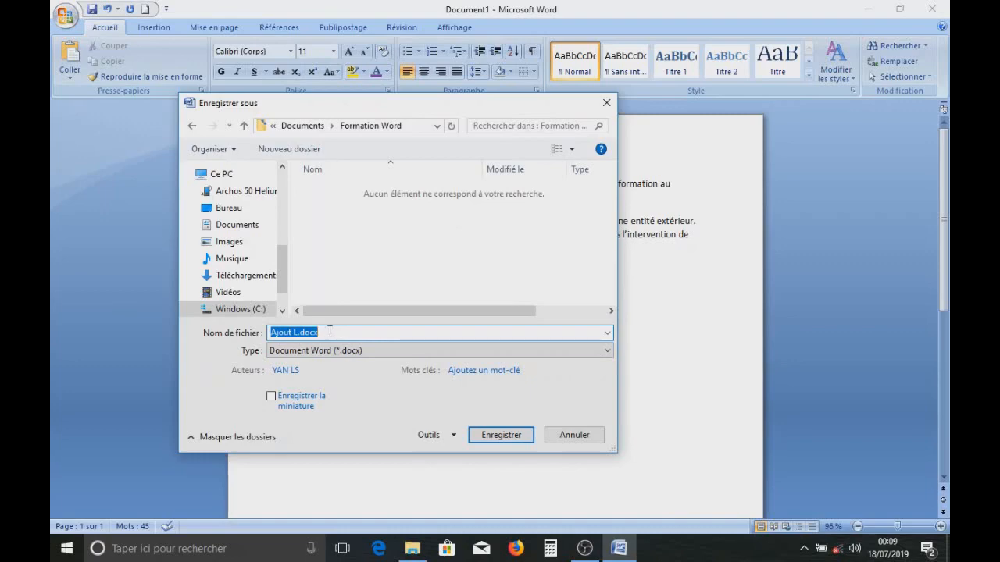
type("exo1")
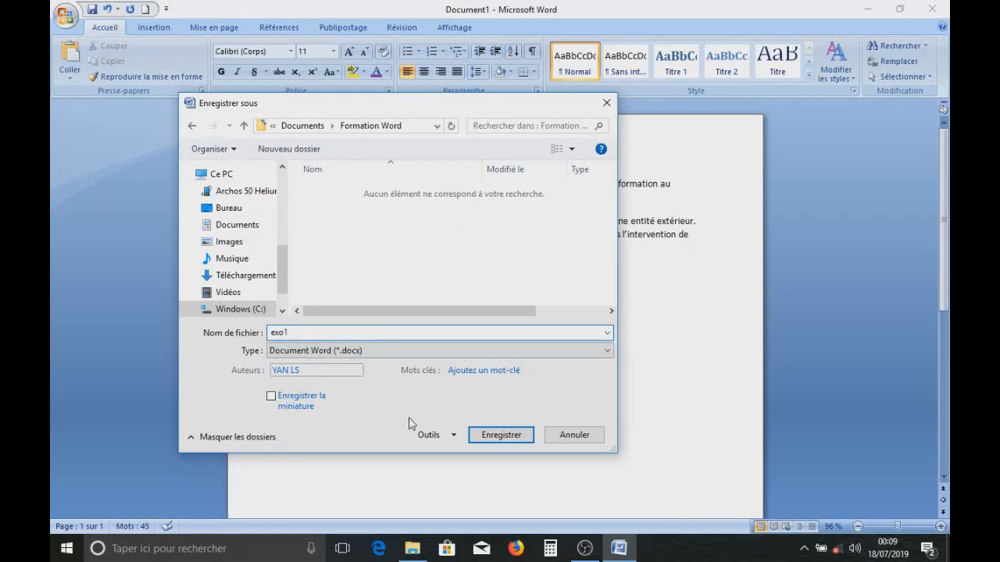
left_click(474, 435)
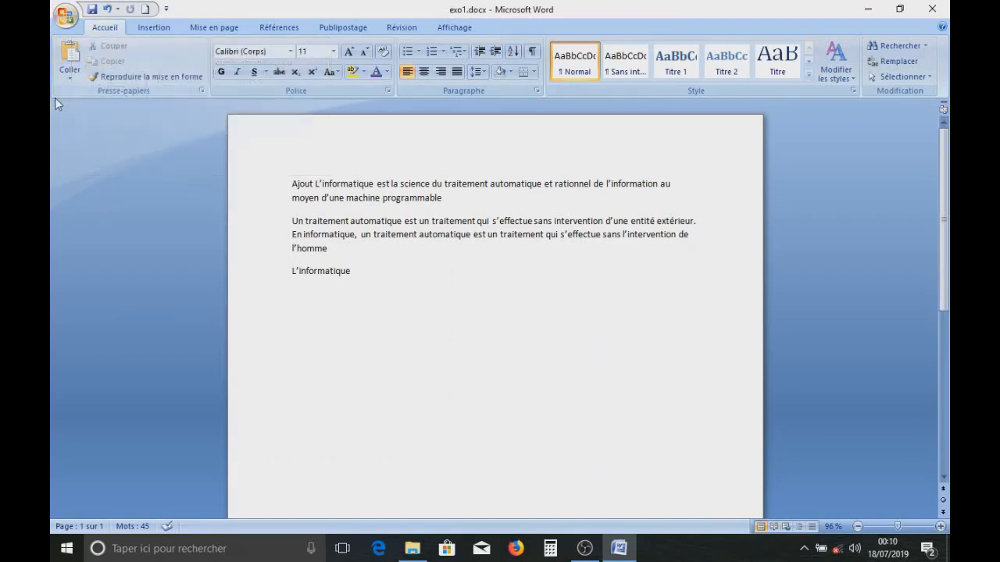
- Start saving a copy of the document under a different name, entering "exo12" as the file name
left_click(65, 18)
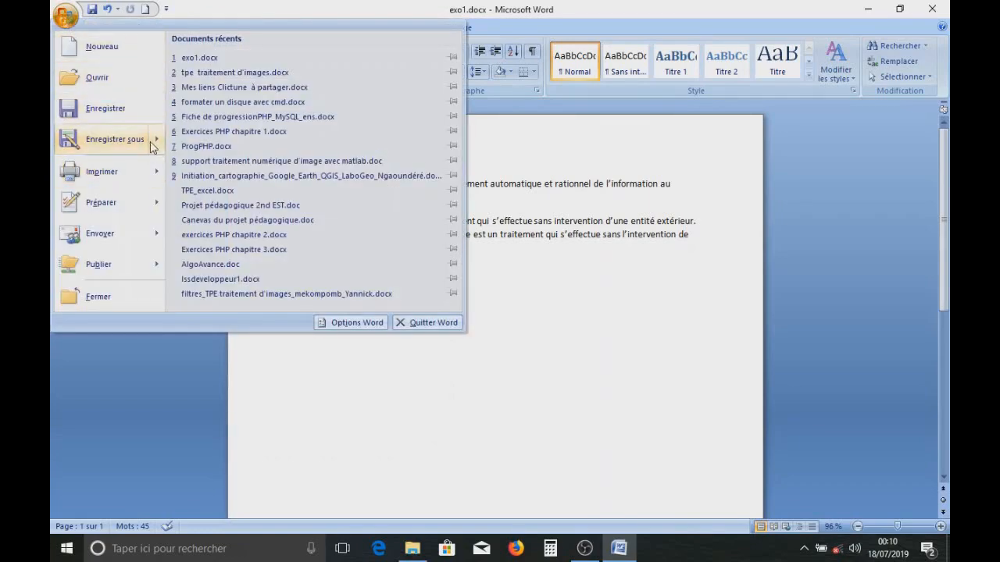
mouse_move(147, 145)
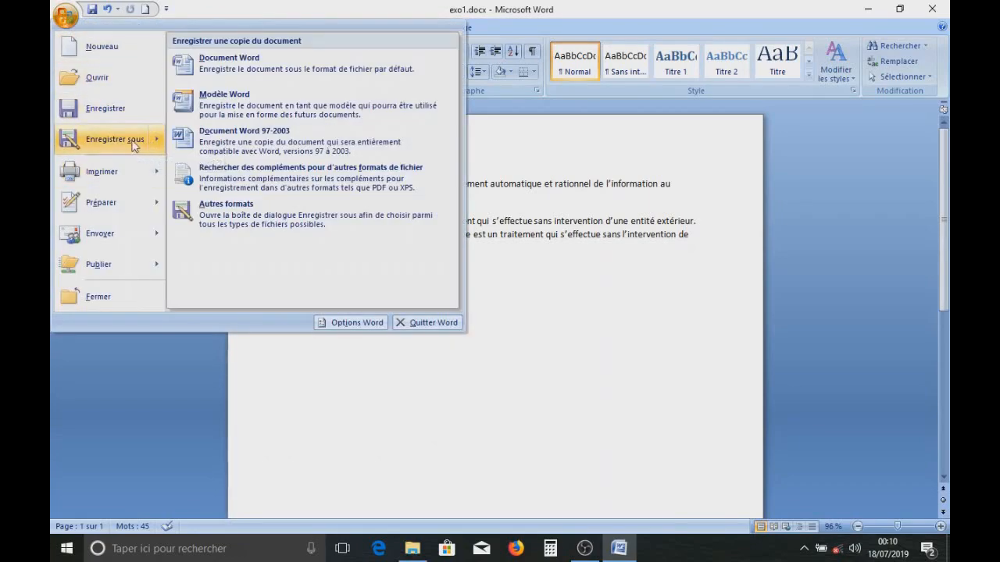
left_click(126, 139)
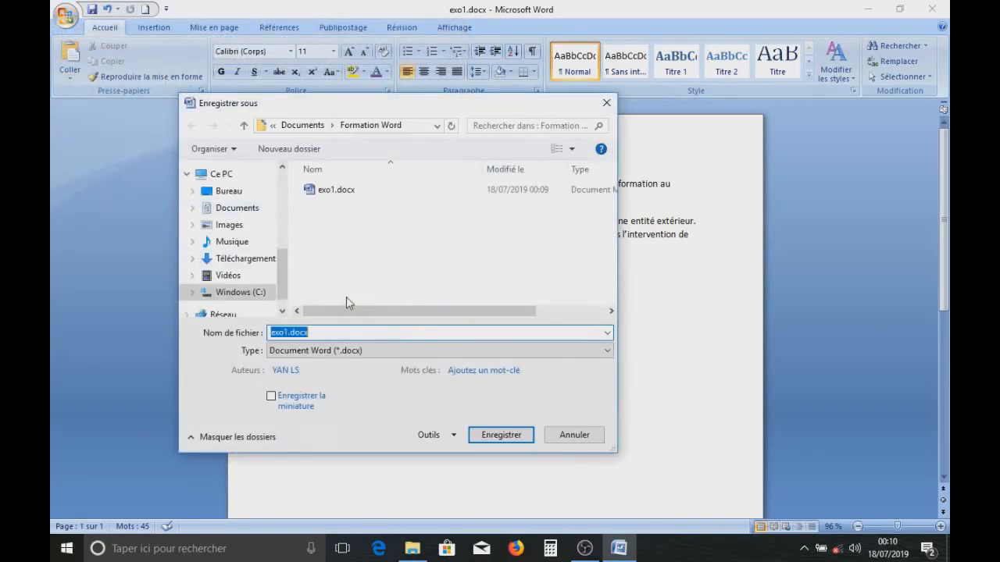
left_click_drag(382, 115, 298, 136)
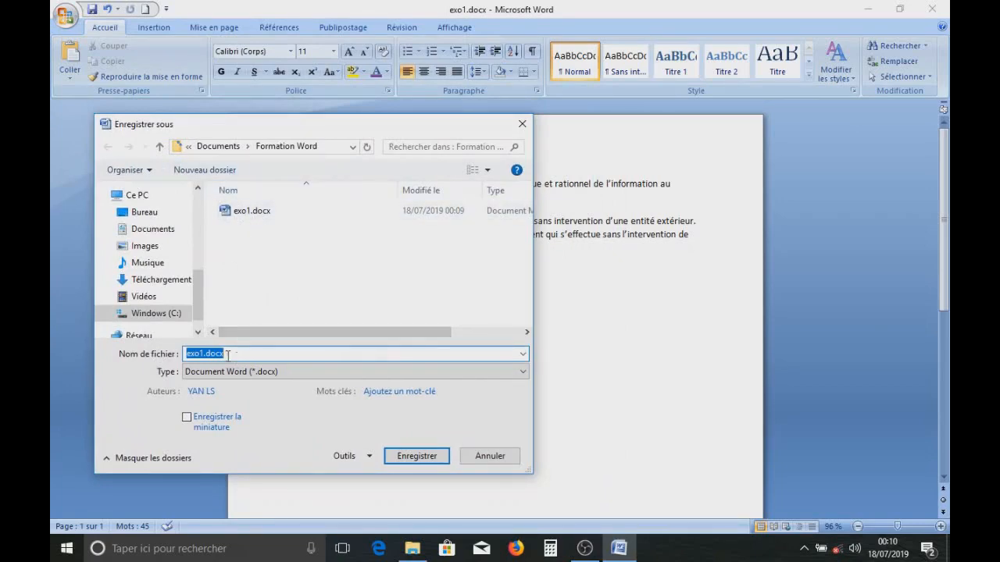
type("exo1")
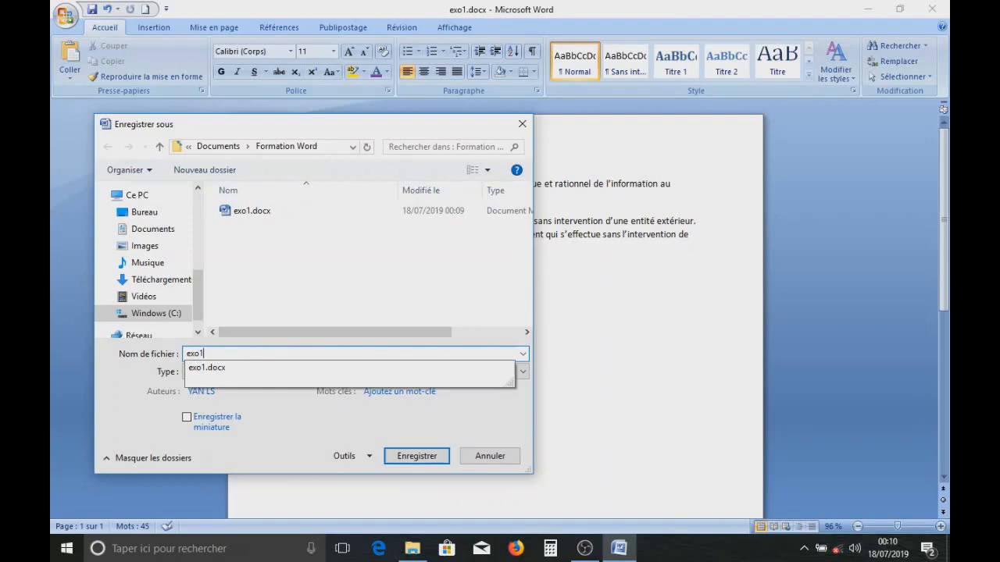
type("2")
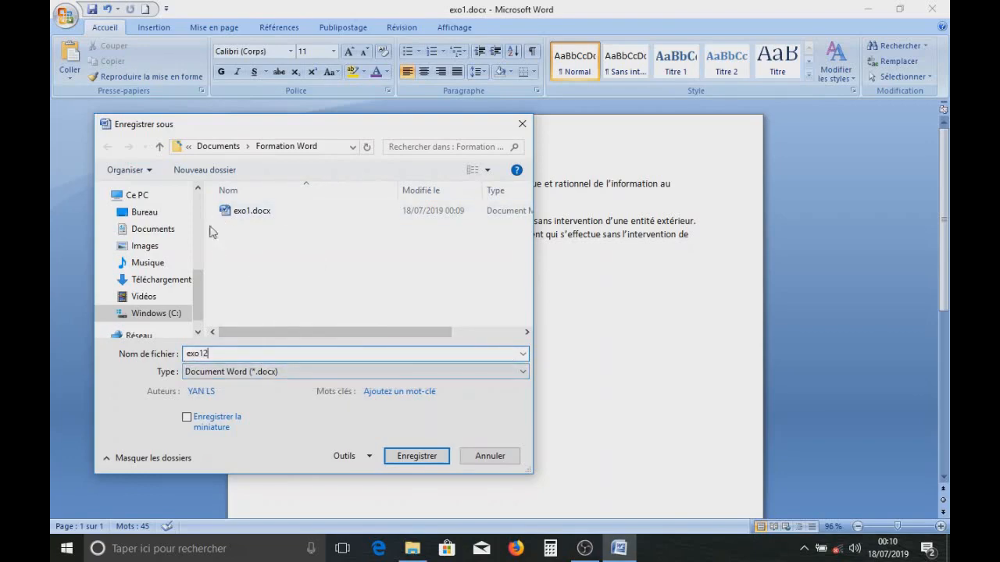
- Browse the Templates and Bureau folders as alternative save locations for the copy
left_click_drag(199, 286, 196, 247)
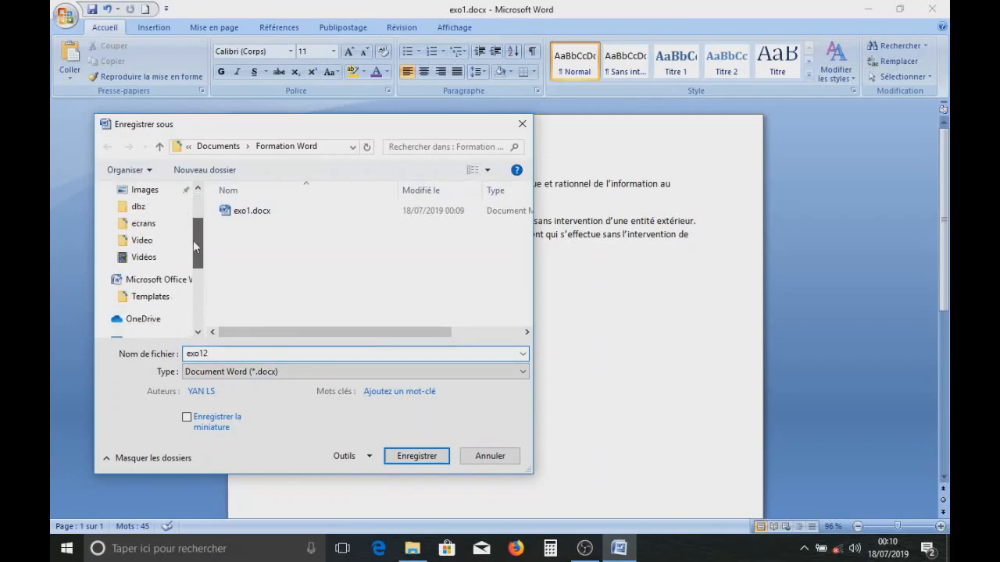
left_click(150, 297)
scroll(192, 253, "down", 3)
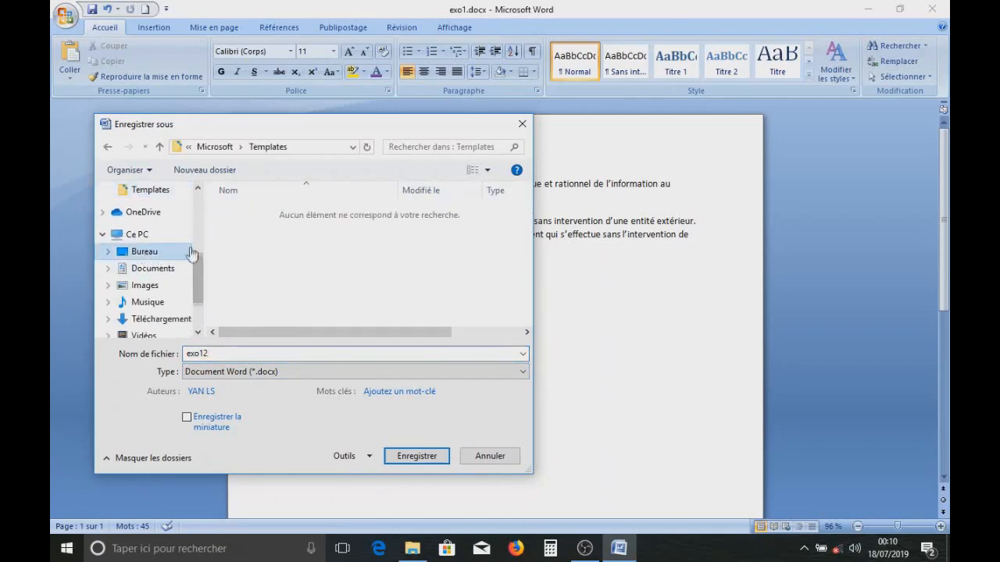
left_click(191, 254)
mouse_move(196, 275)
left_mouse_down()
mouse_move(202, 311)
mouse_move(205, 277)
left_mouse_up()
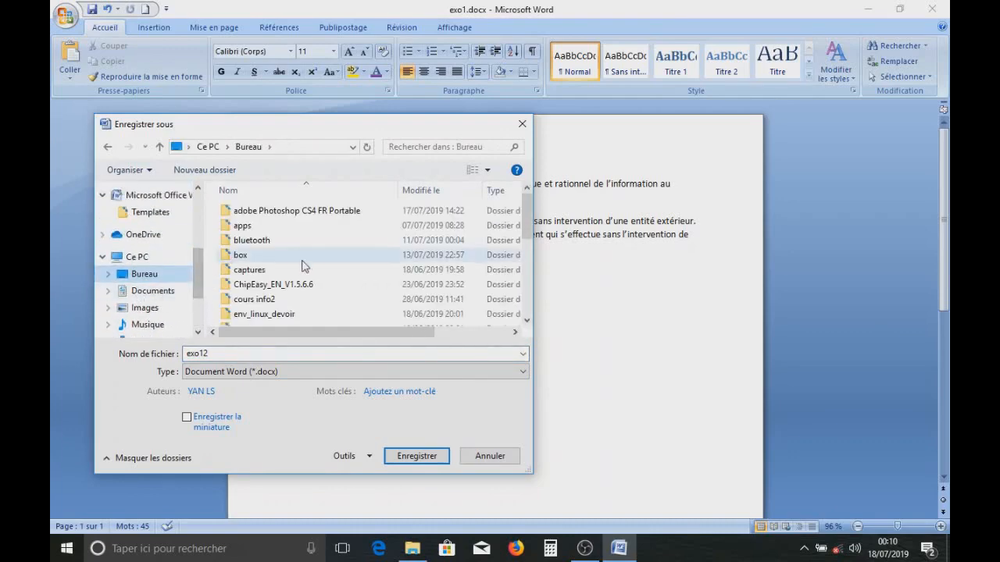
scroll(210, 266, "up", 1)
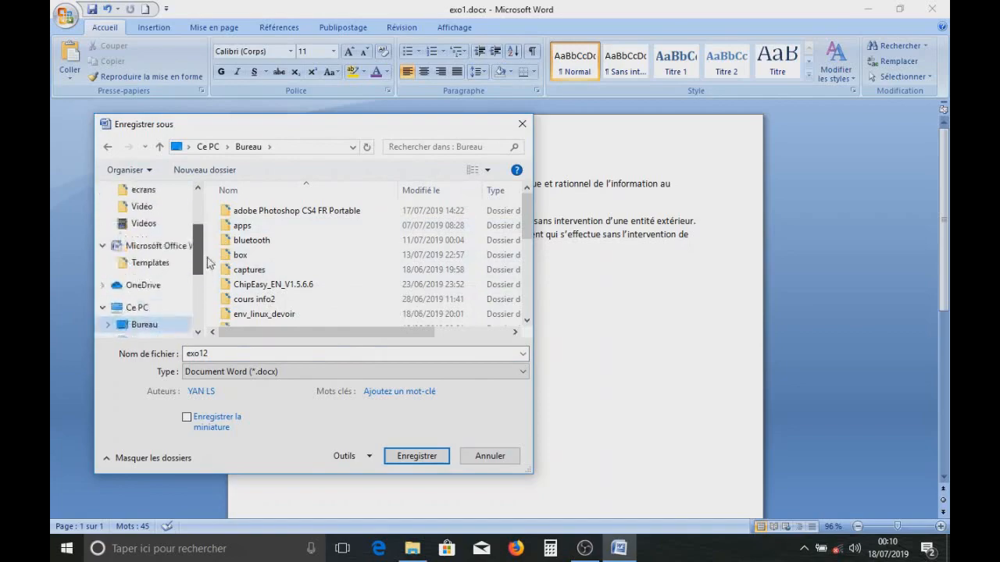
scroll(209, 264, "up", 3)
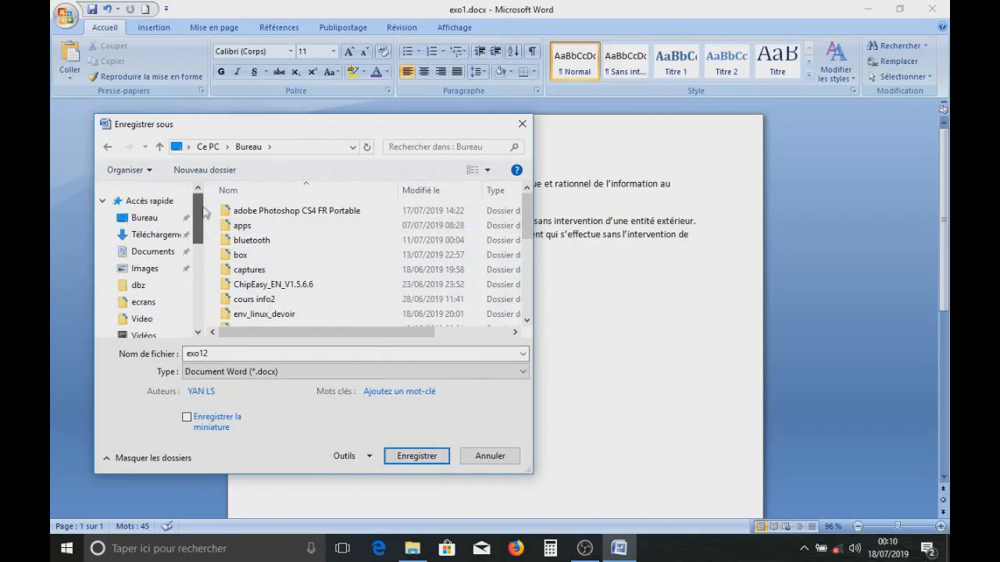
double_click(237, 355)
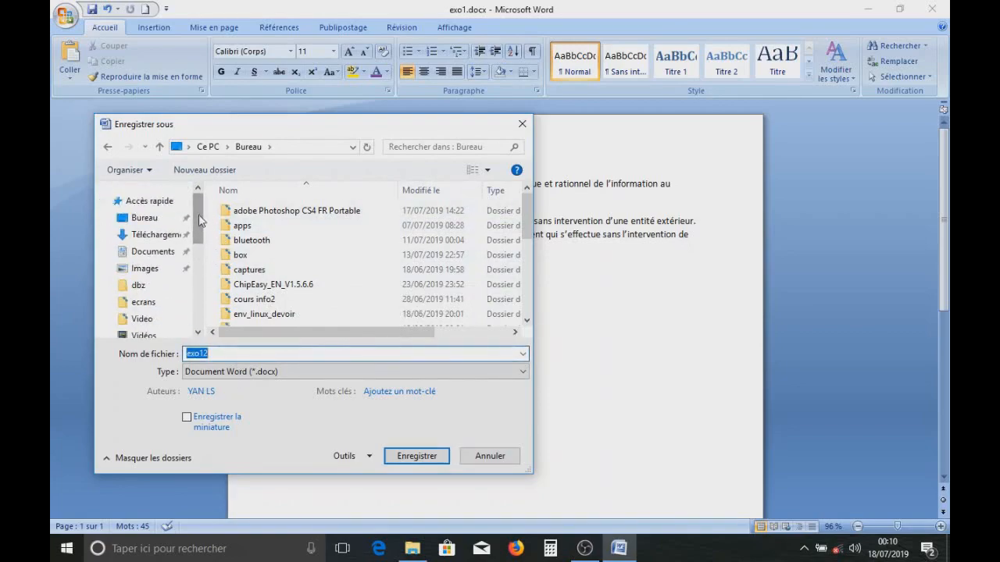
- Save the copy as "exo12" in the Formation Word folder inside Documents
left_click(150, 256)
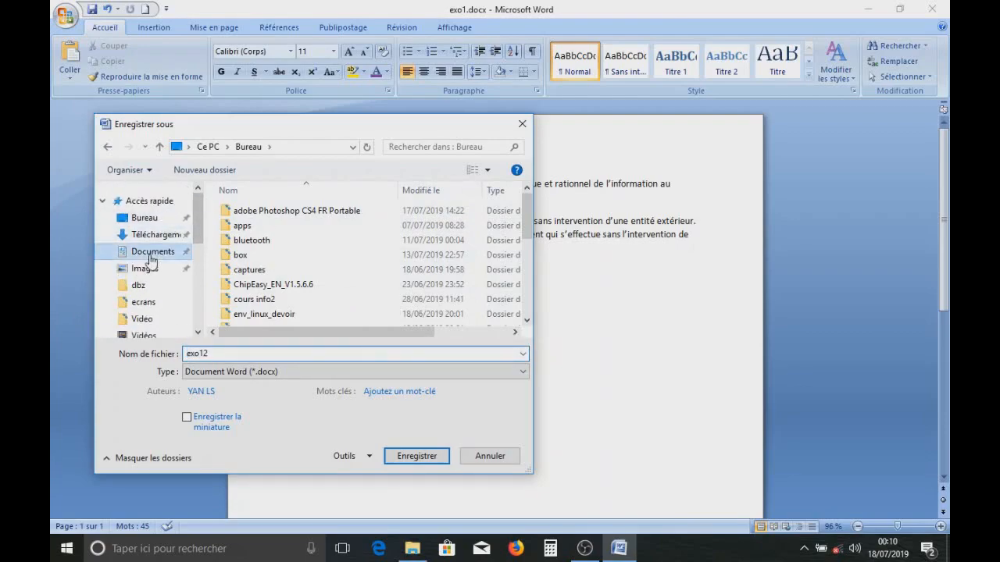
double_click(264, 225)
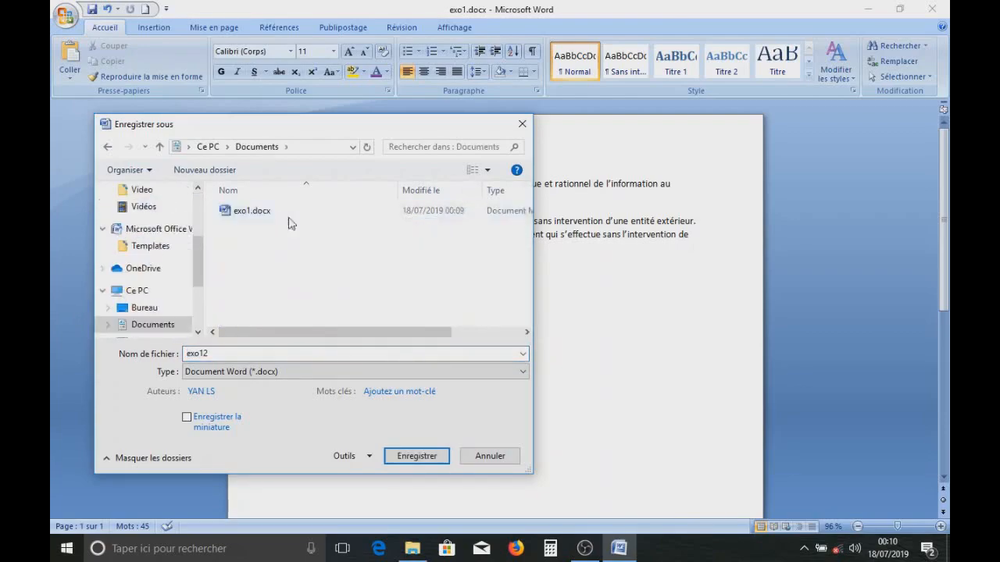
double_click(222, 353)
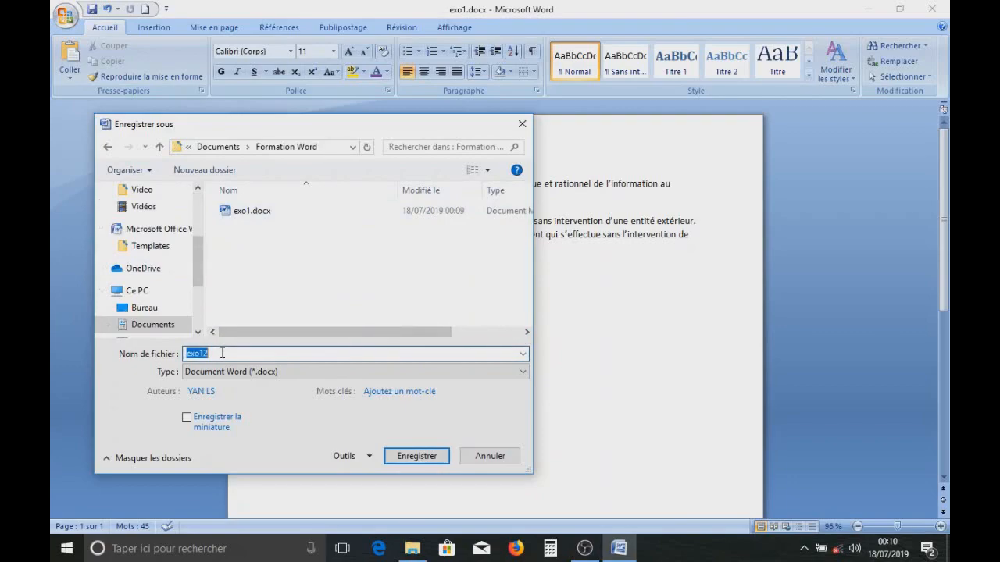
left_click(395, 455)
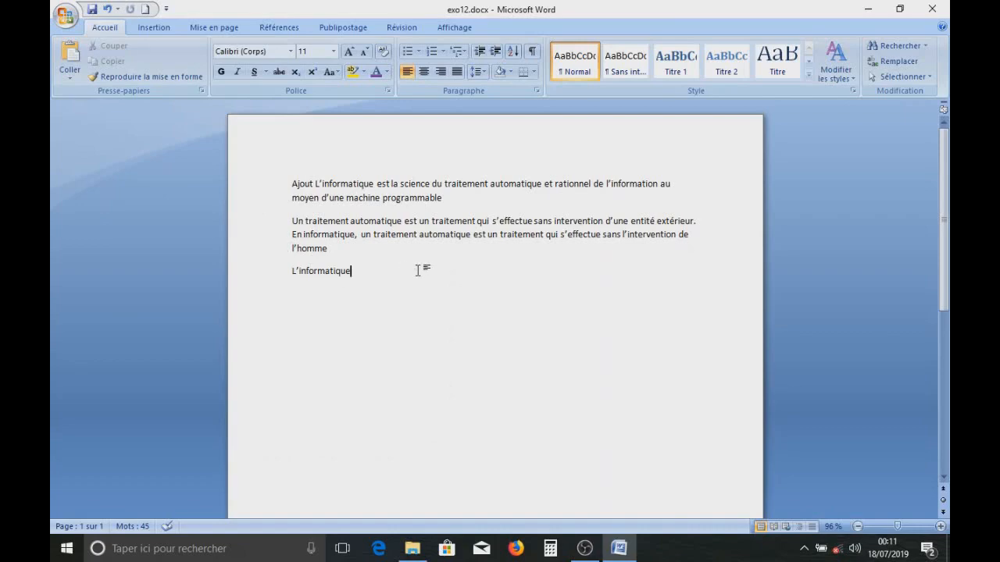
- Create a new blank document and copy the entire text of exo12.docx
key("ctrl+n")
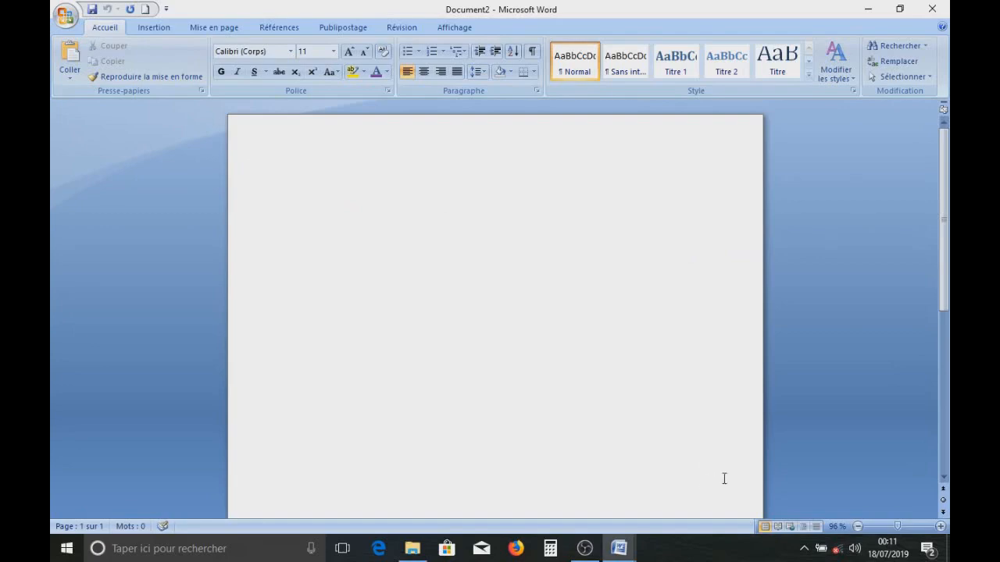
mouse_move(608, 555)
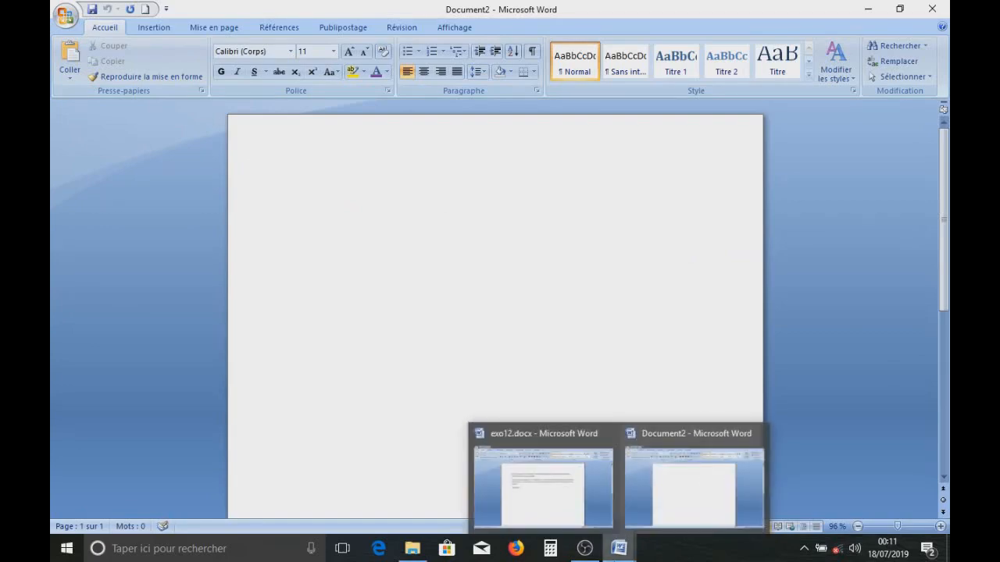
left_click(578, 507)
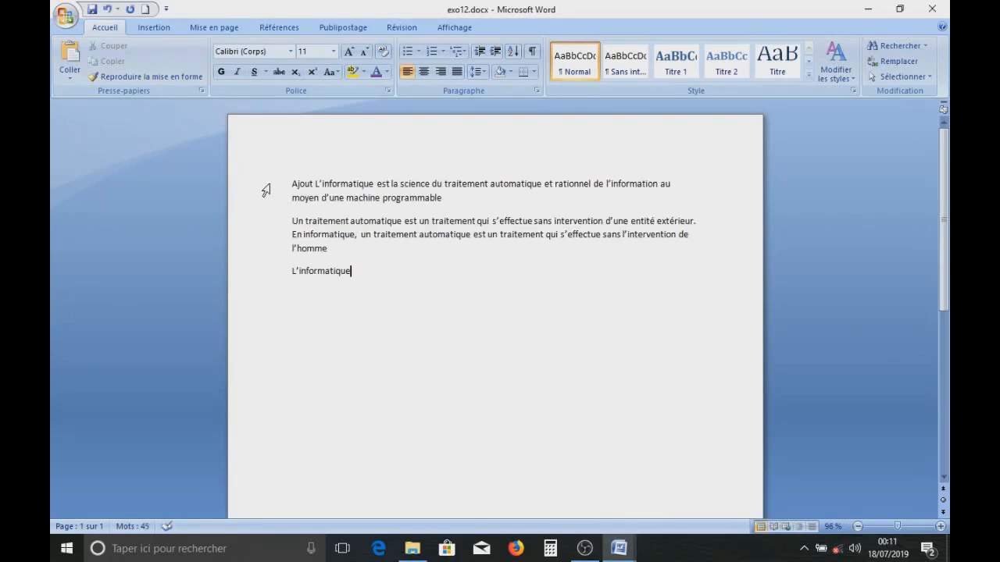
left_click_drag(263, 190, 269, 204)
left_click(365, 253)
key("ctrl+a")
key("ctrl+c")
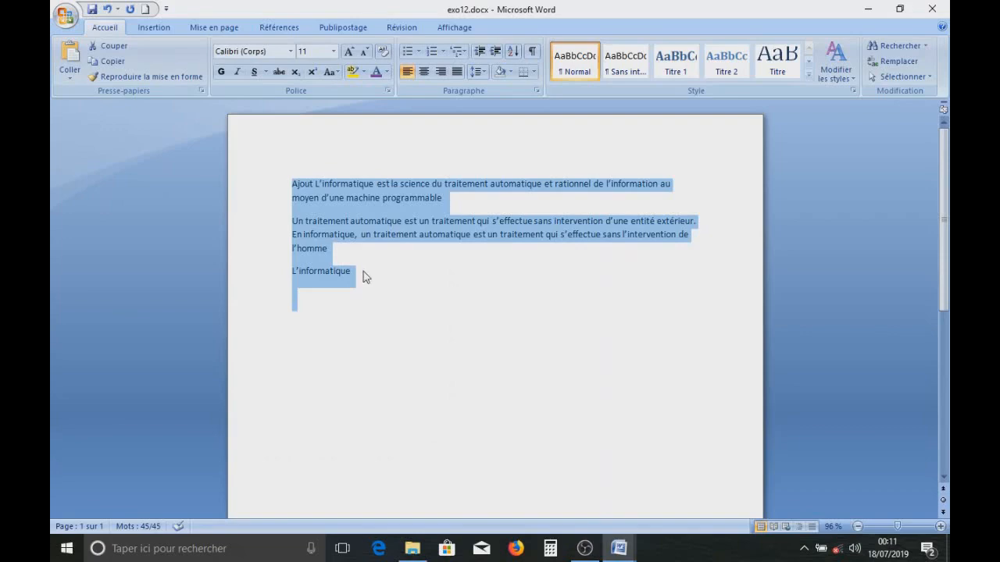
- Paste the copied text into the new blank document
mouse_move(619, 548)
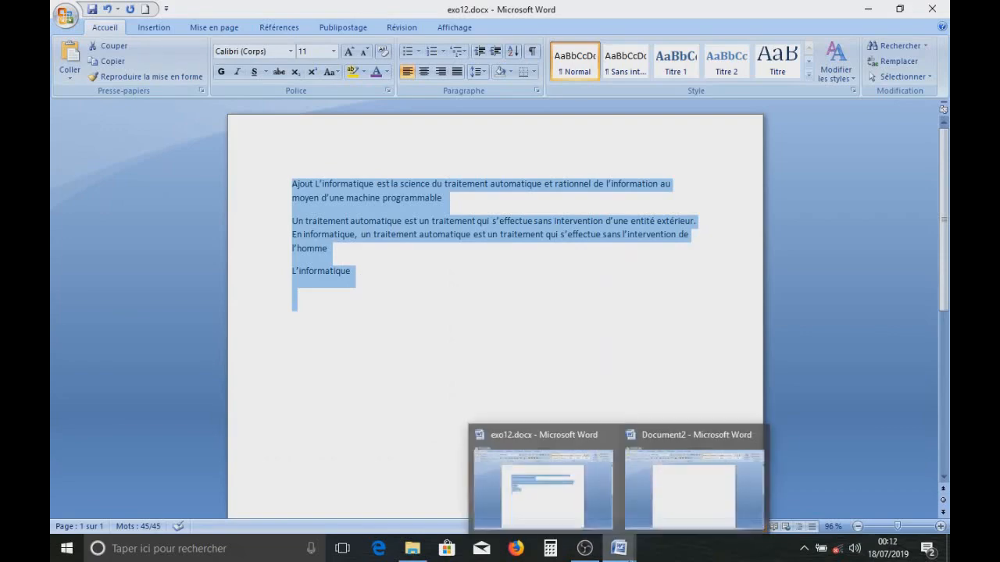
left_click(707, 485)
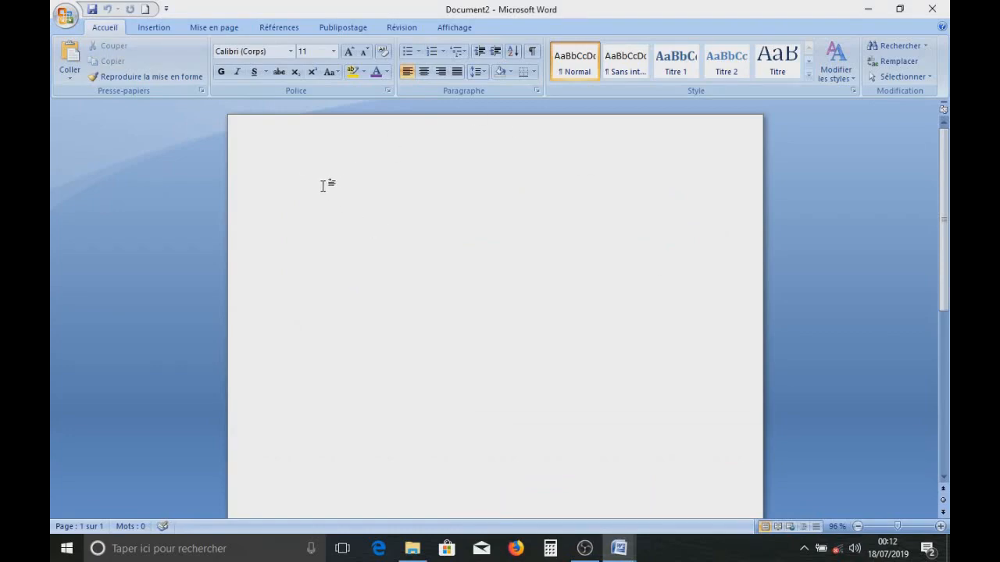
key("ctrl+v")
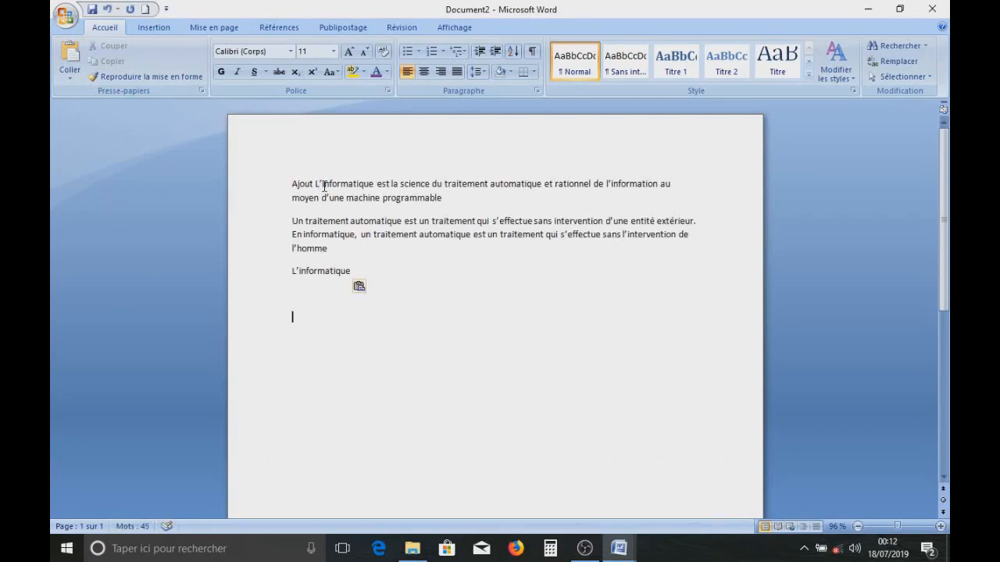
left_click(509, 250)
left_click(932, 9)
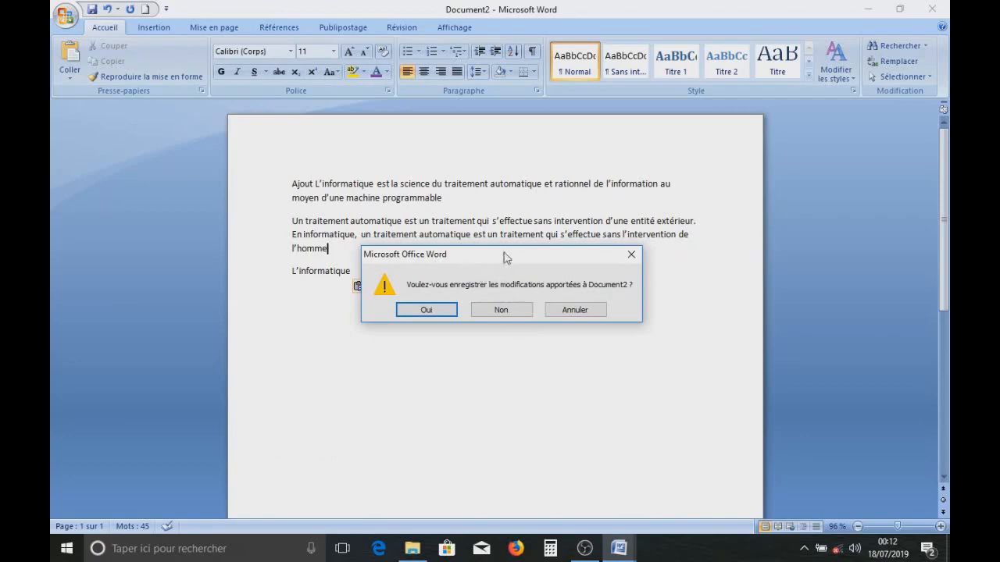
left_click_drag(505, 257, 508, 222)
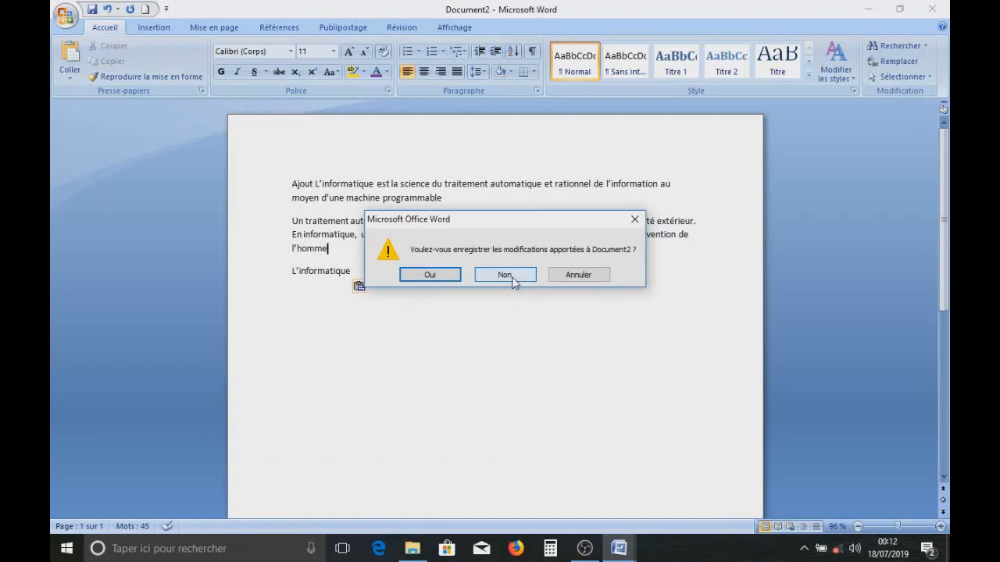
left_click(578, 275)
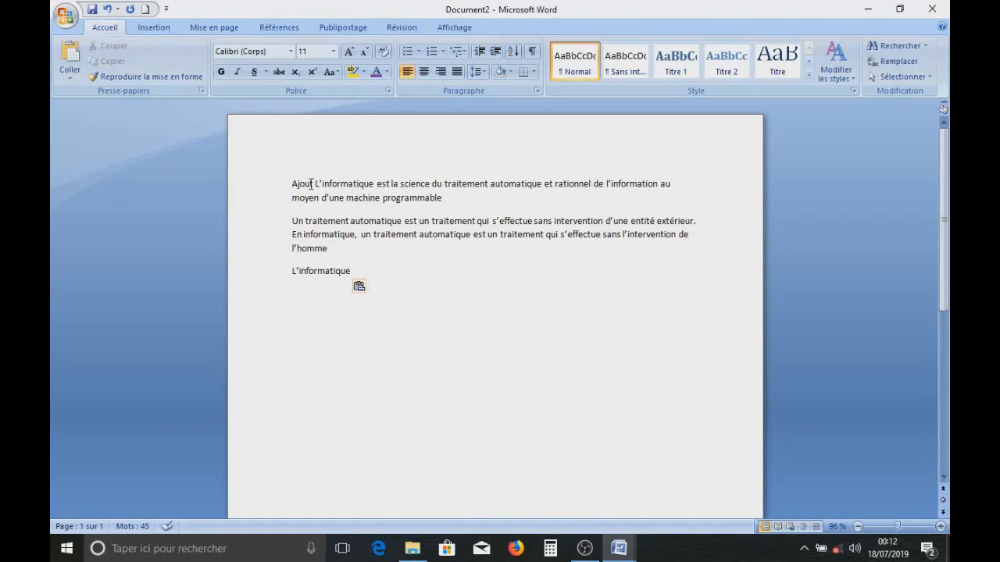
- Close the new document, saving it as "Ajout L.docx" in the Formation Word folder, and clear the text selection in exo12.docx
left_click(933, 9)
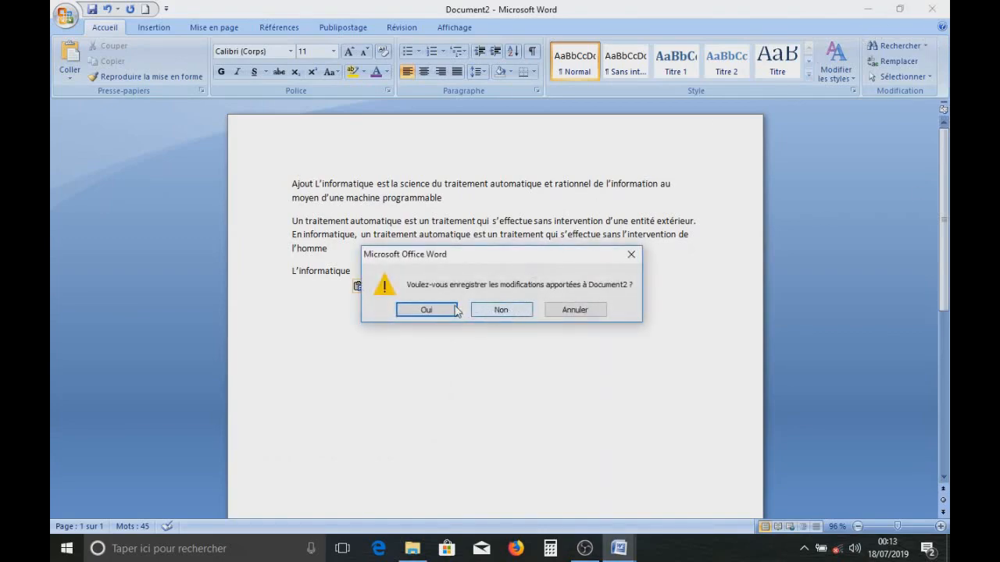
left_click(442, 311)
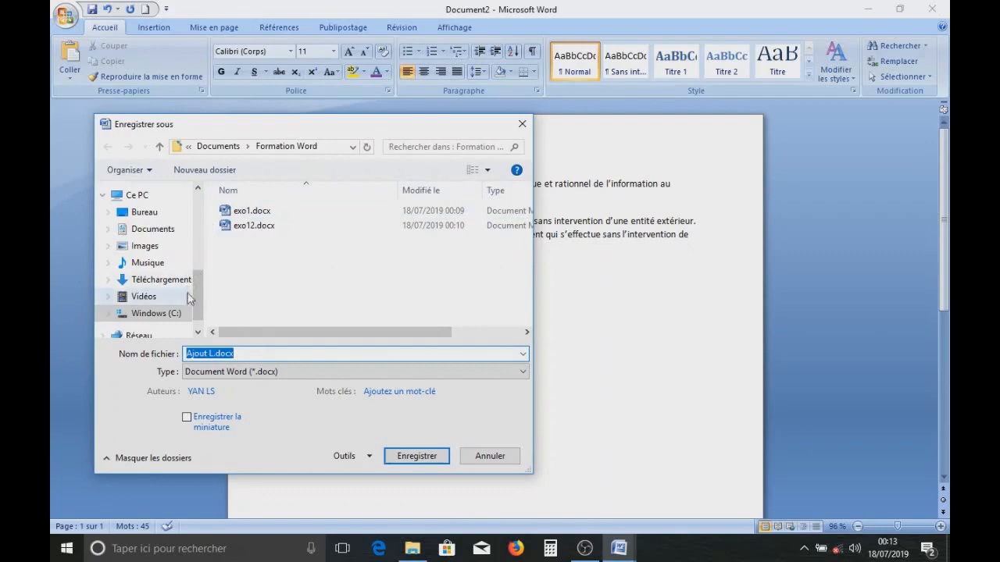
left_click_drag(198, 305, 215, 233)
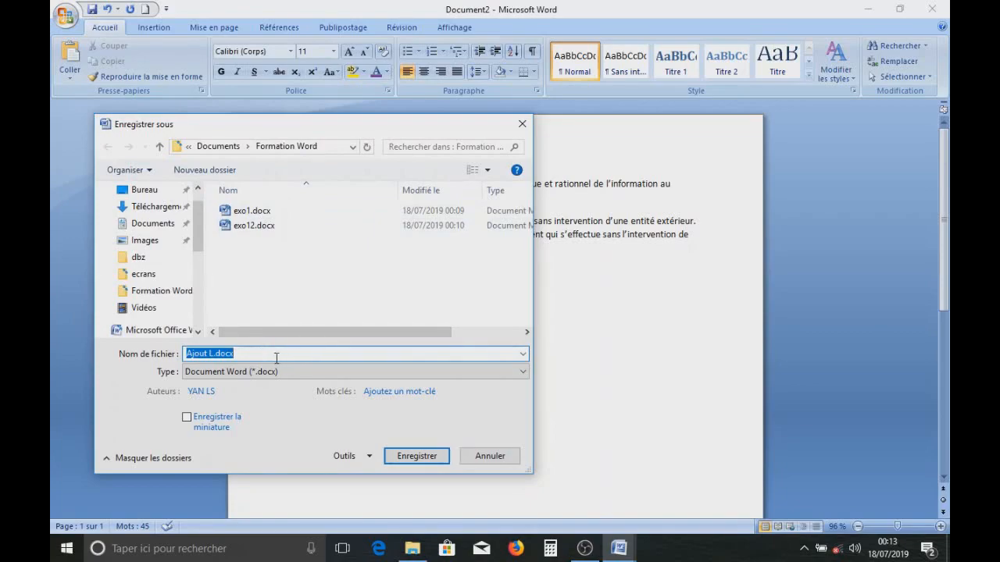
left_click(401, 458)
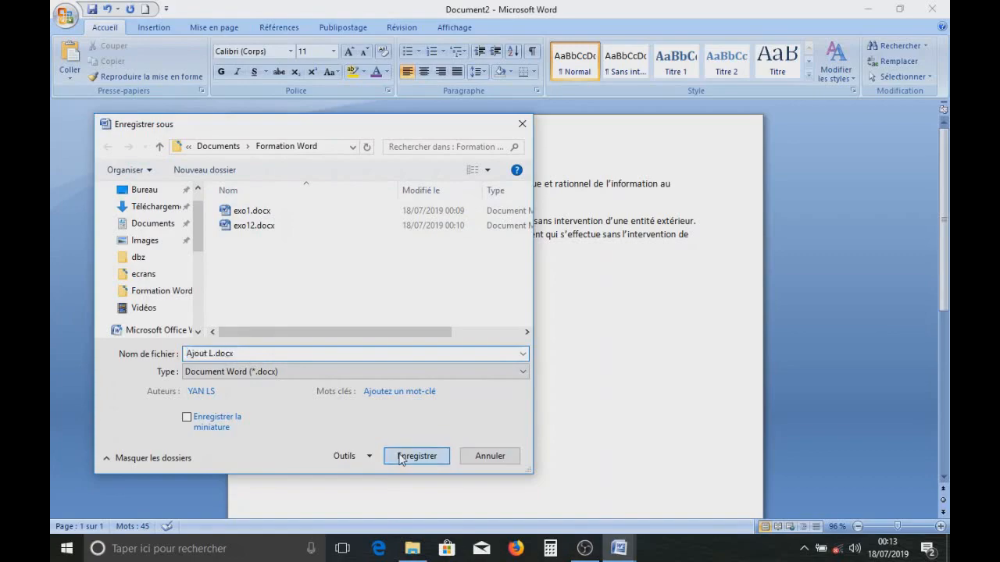
key("ctrl+a")
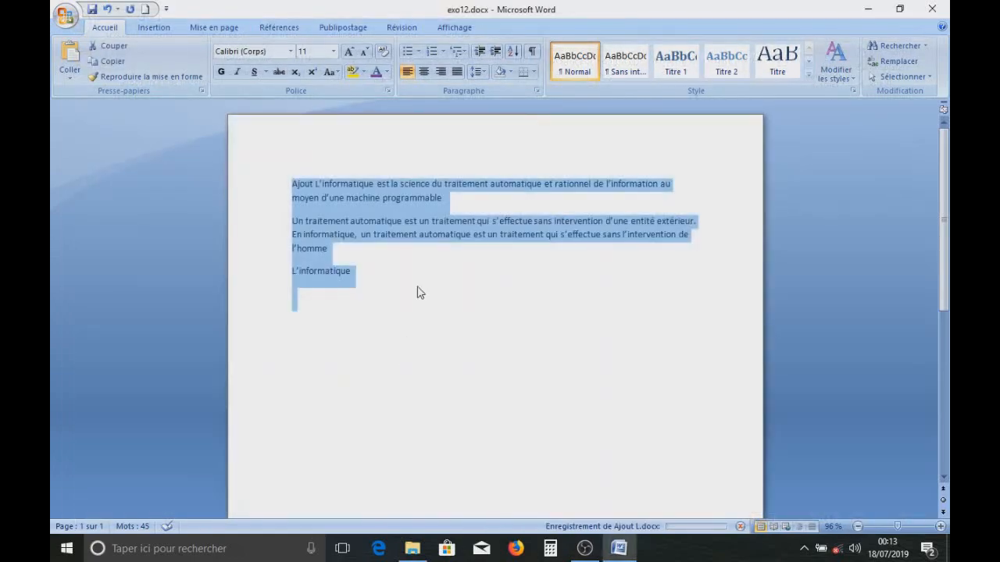
left_click(378, 216)
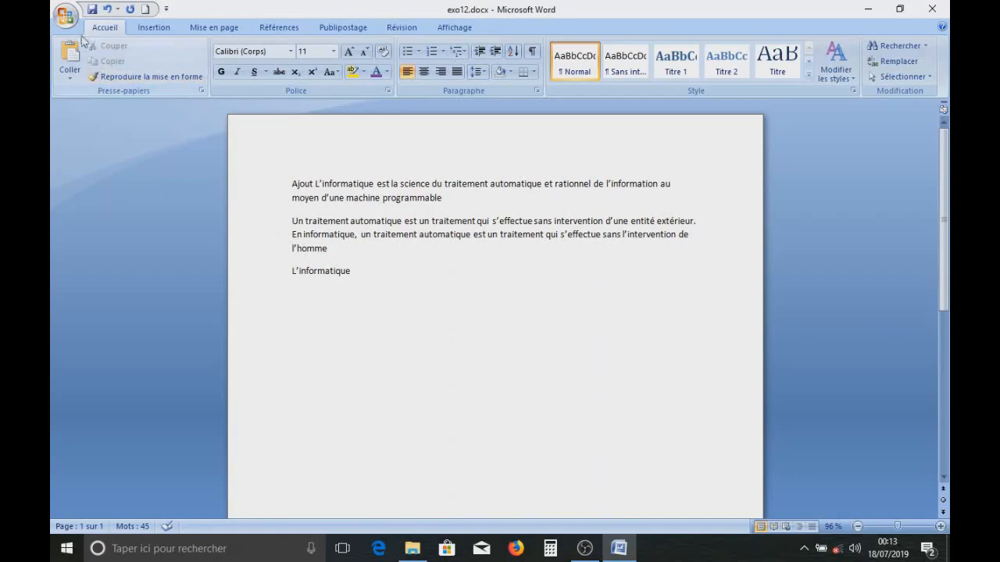
- Start printing exo12.docx and choose Microsoft Print to PDF as the printer
left_click(66, 15)
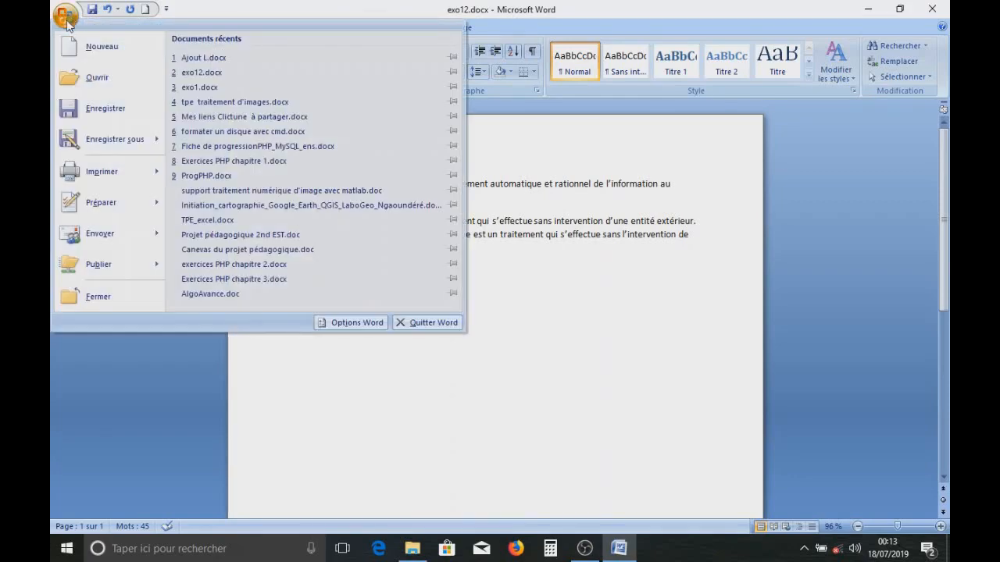
left_click(92, 167)
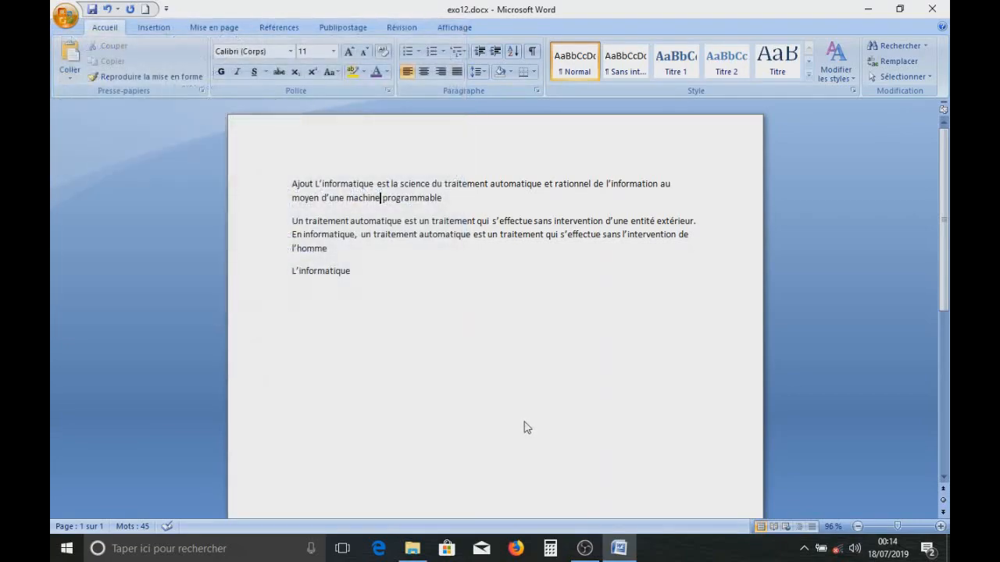
left_click_drag(473, 117, 345, 105)
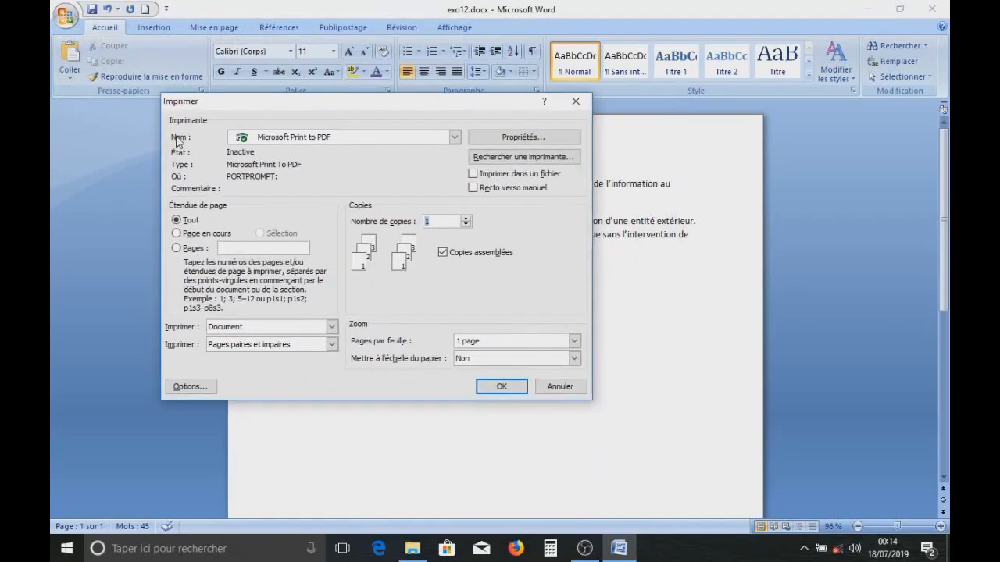
left_click(454, 137)
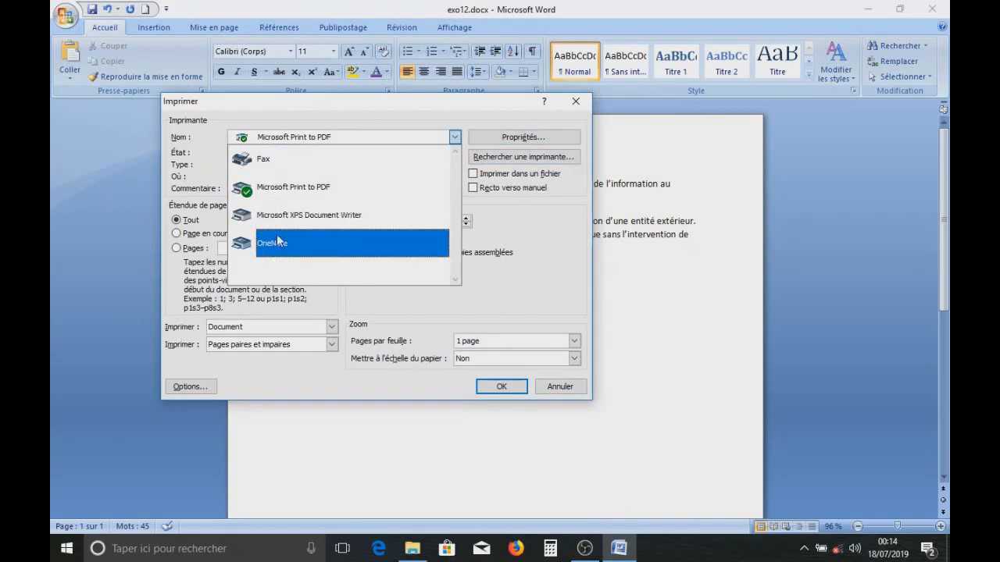
left_click(286, 187)
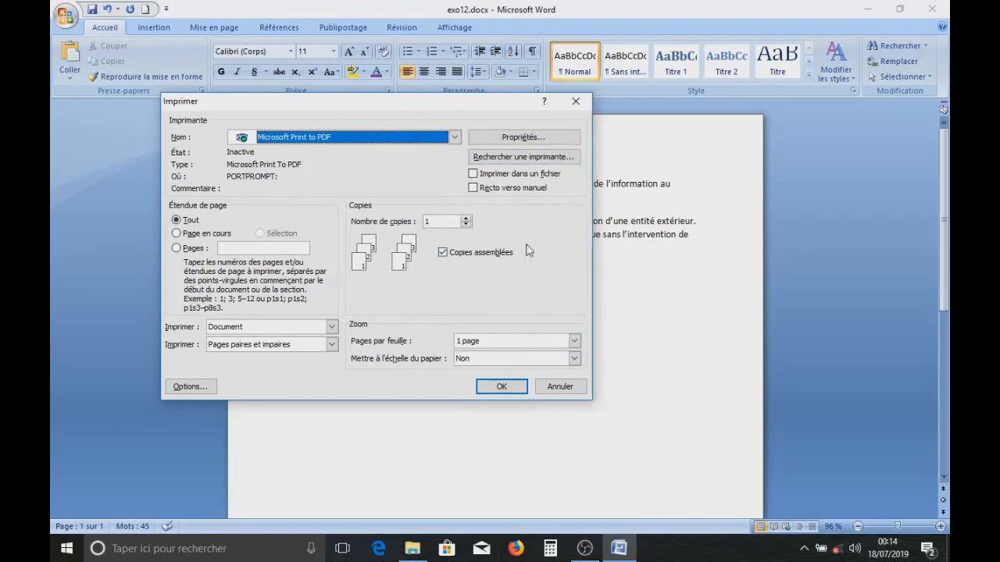
- Set the Microsoft Print to PDF paper size to A5 in its advanced options, and close the print settings without printing
left_click(521, 138)
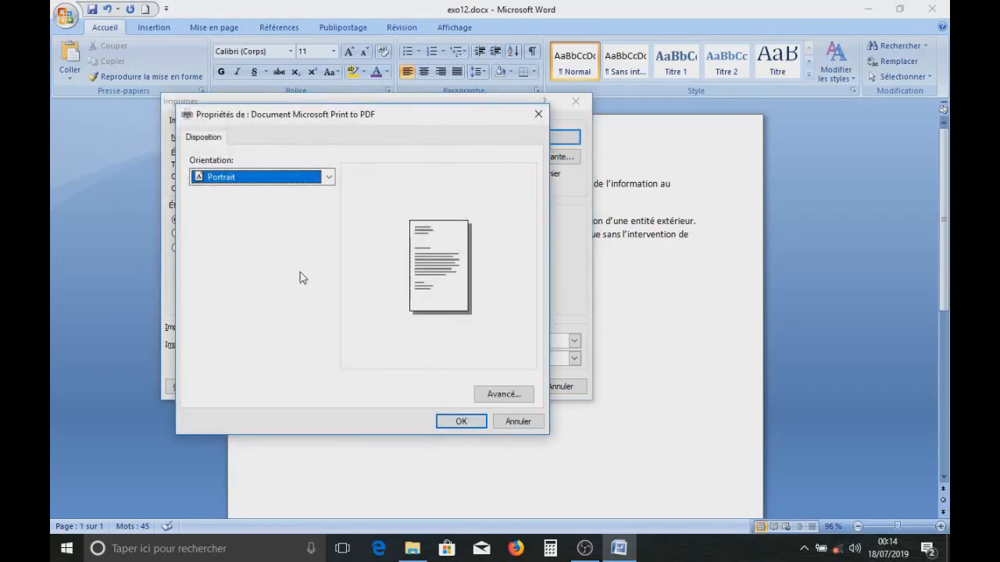
left_click_drag(350, 114, 410, 112)
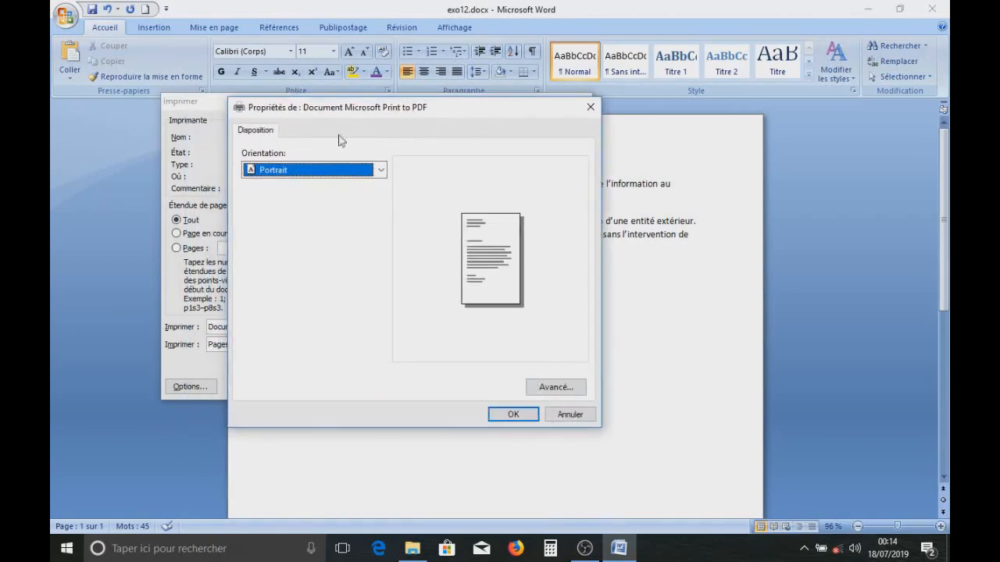
left_click(549, 388)
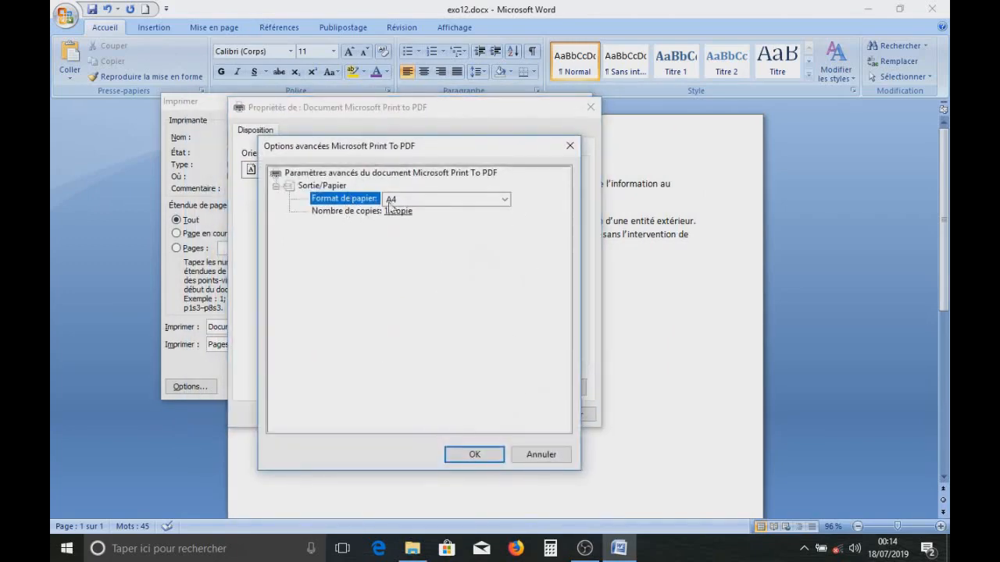
left_click(461, 204)
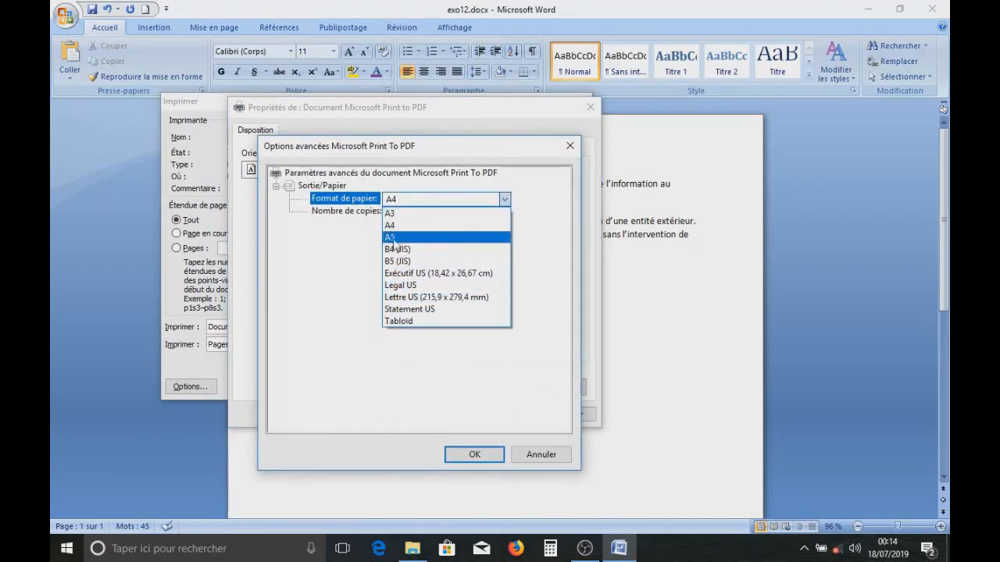
left_click(396, 238)
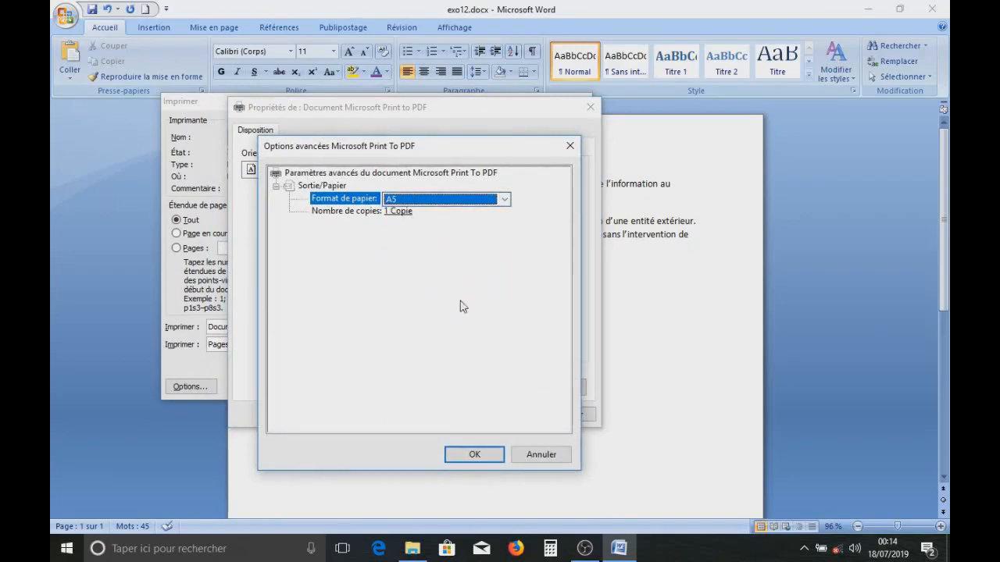
left_click(469, 454)
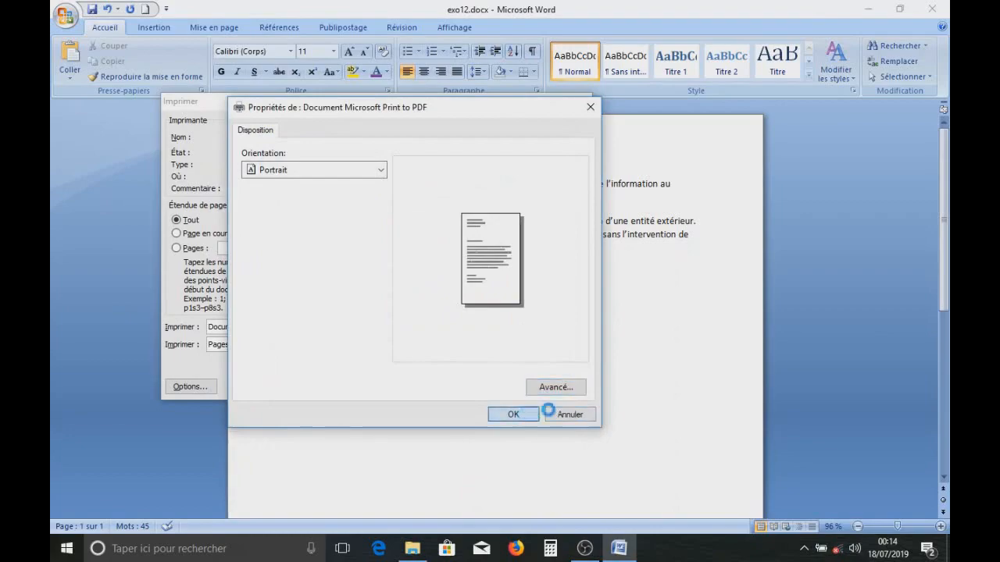
left_click(513, 413)
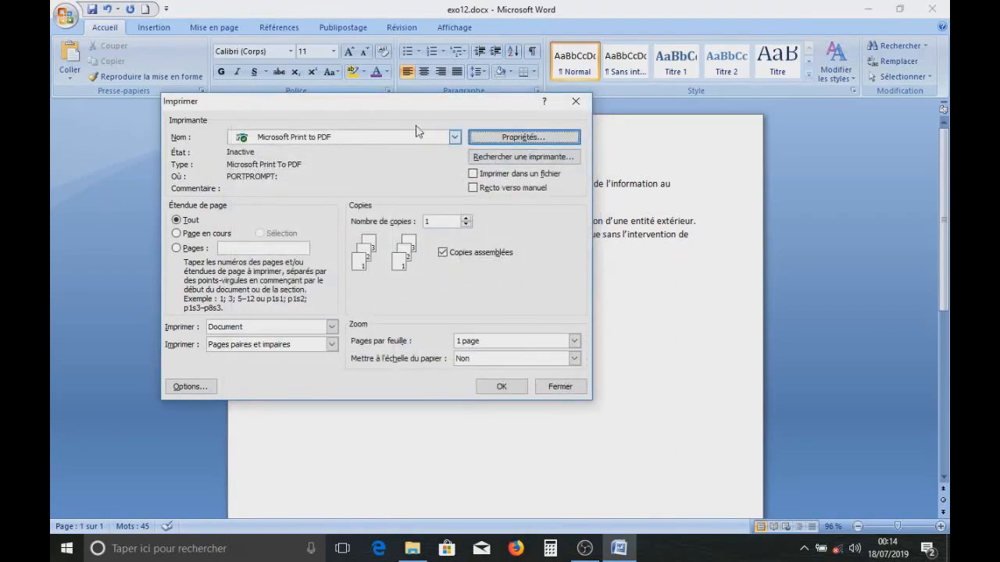
left_click_drag(392, 110, 460, 132)
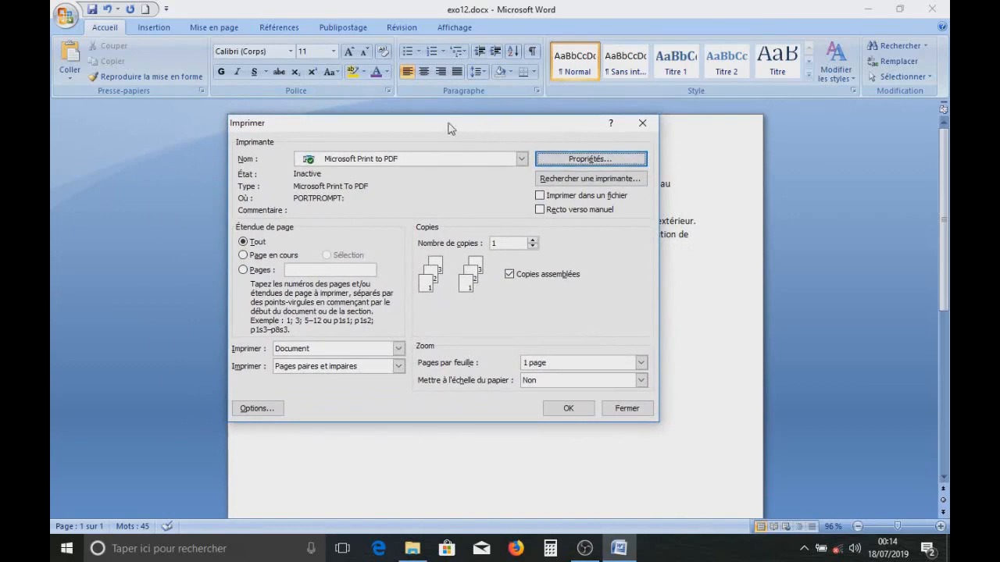
left_click(636, 413)
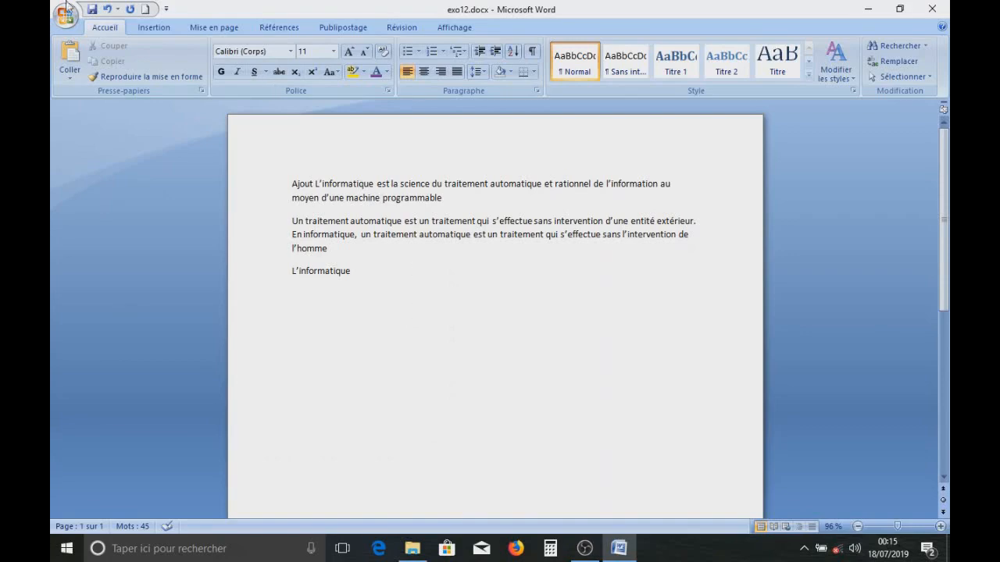
- Open the print preview of exo12.docx, examine the page enlarged and in full, and close the preview
left_click(57, 18)
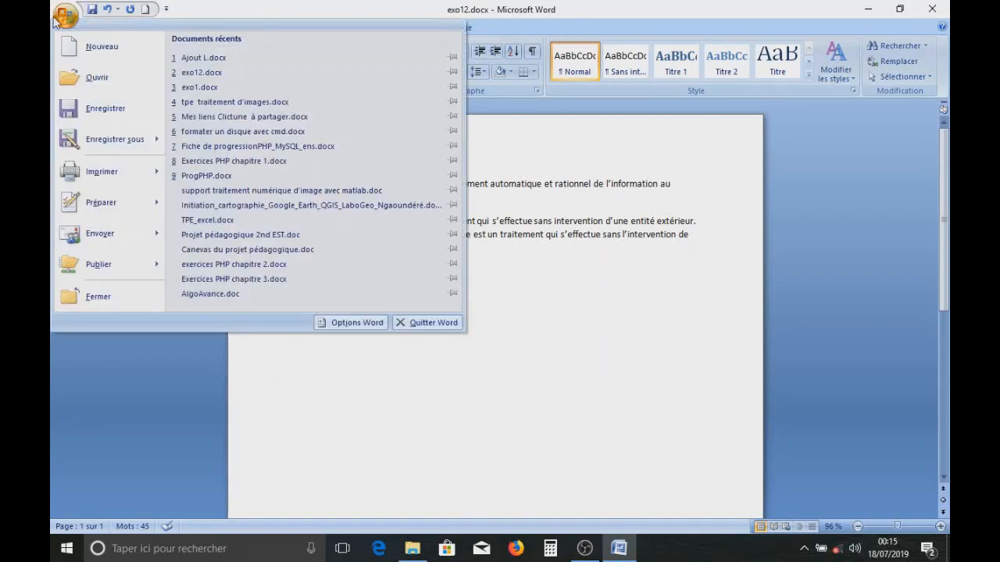
mouse_move(99, 170)
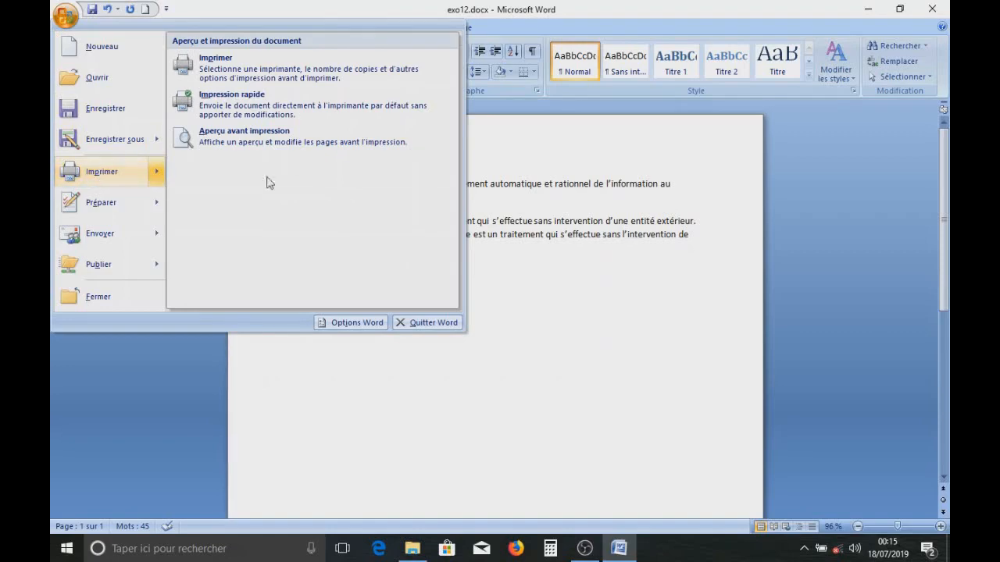
left_click(252, 144)
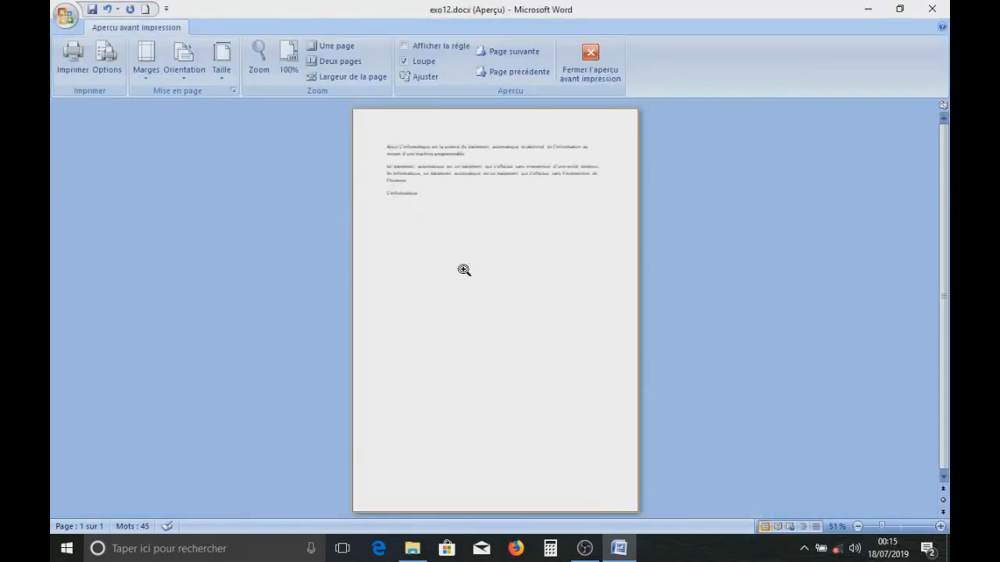
left_click(449, 199)
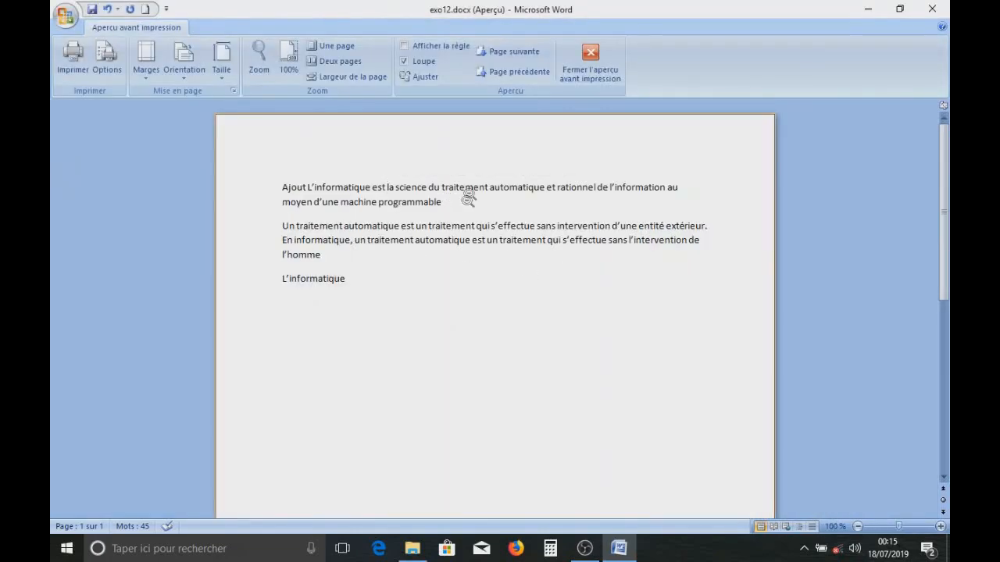
left_click(455, 238)
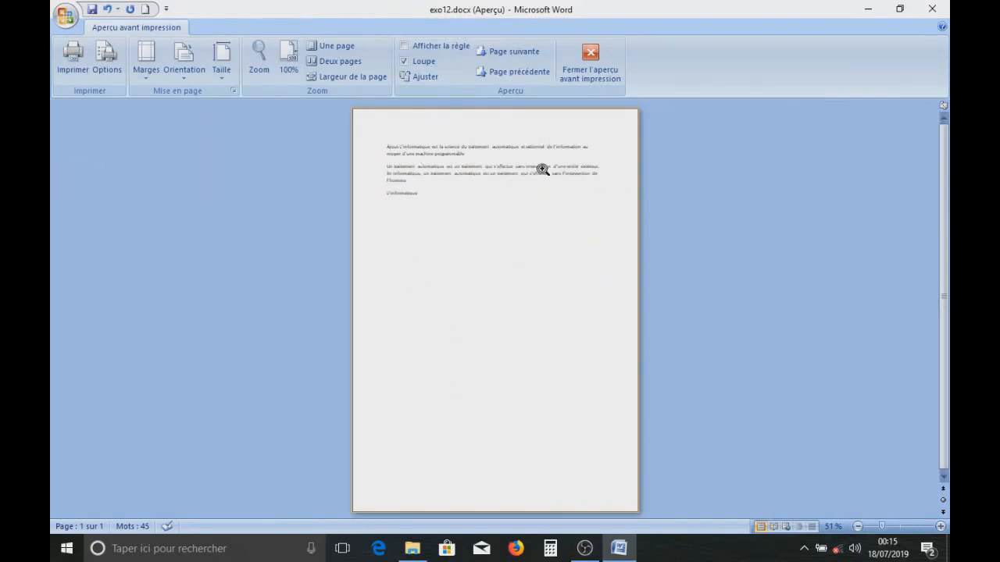
left_click(435, 197)
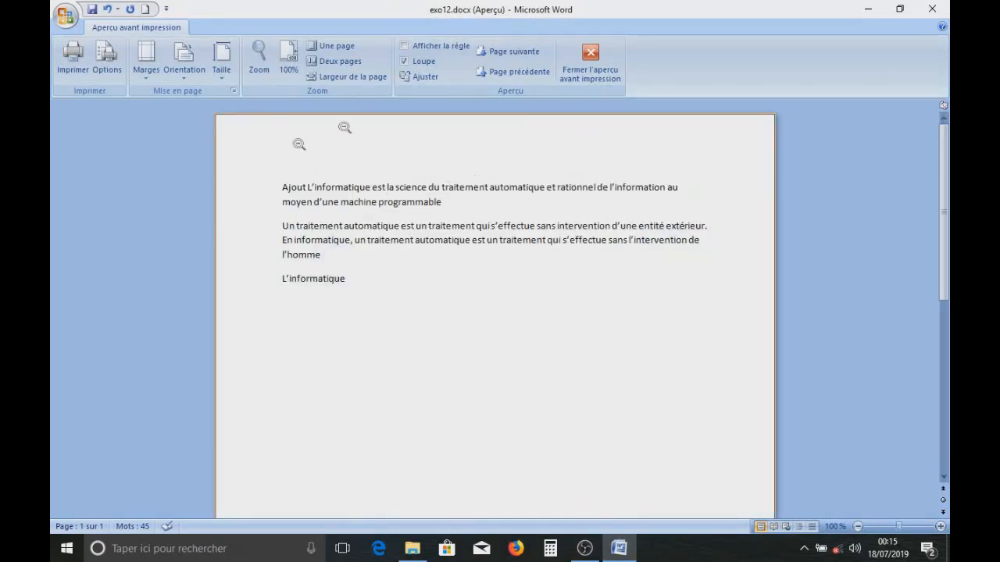
left_click(368, 211)
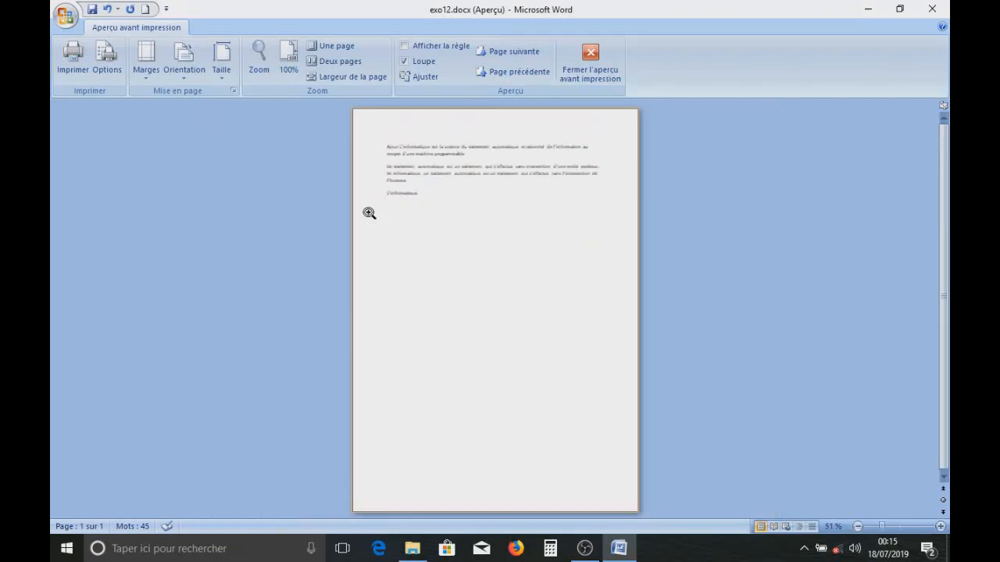
left_click(591, 61)
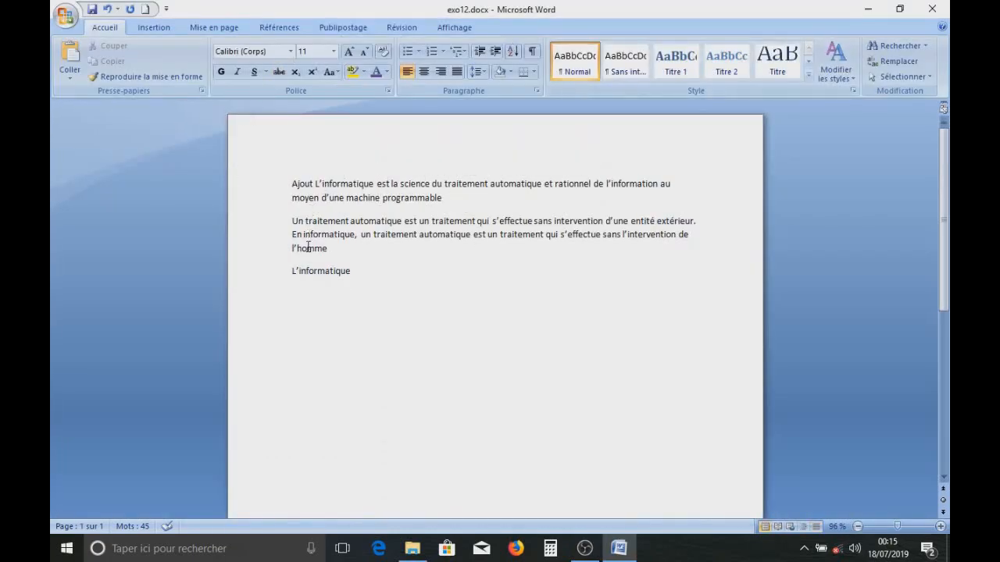
- Add the print preview command (Aperçu avant impression) to the Quick Access Toolbar
left_click_drag(297, 189, 292, 276)
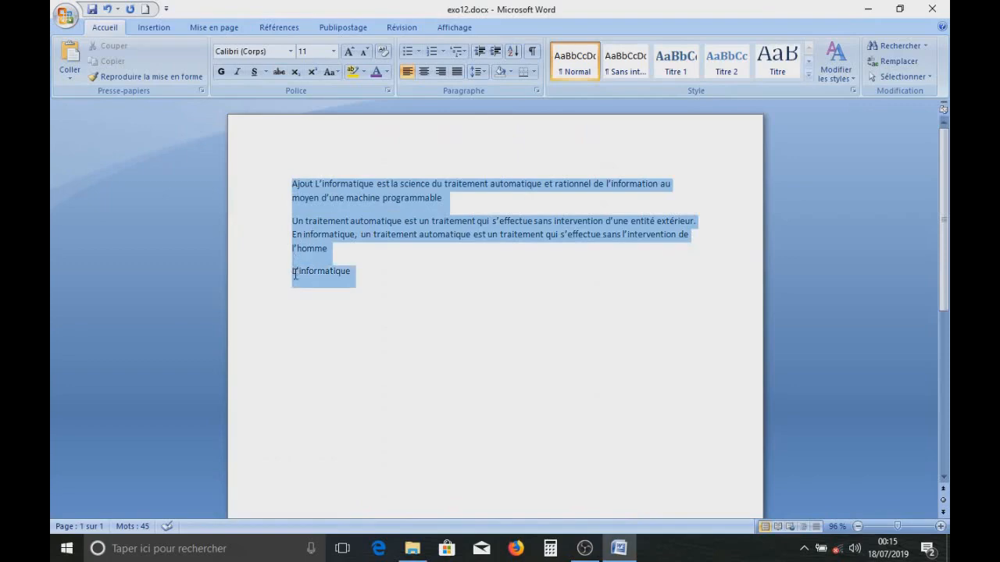
left_click(310, 151)
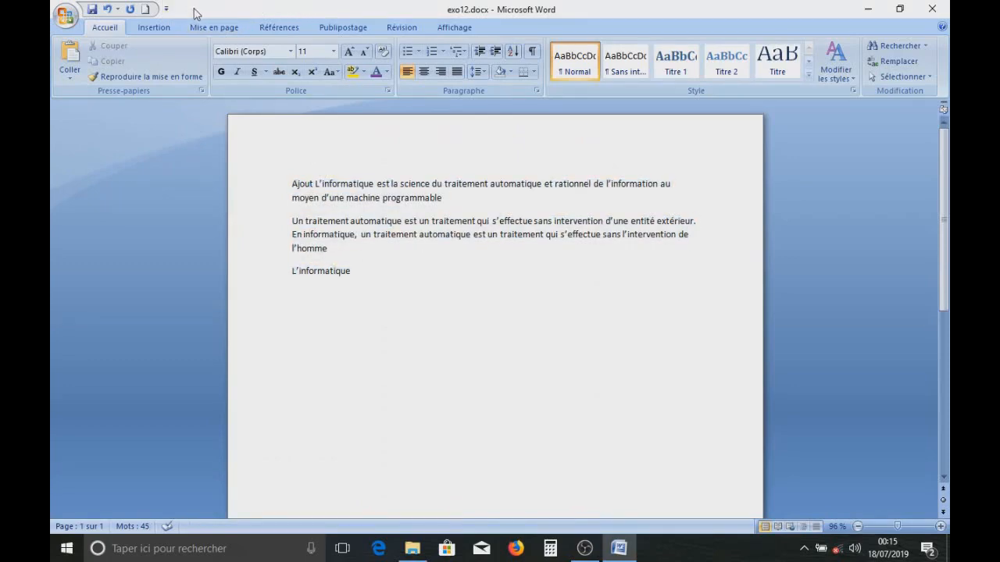
left_click(166, 10)
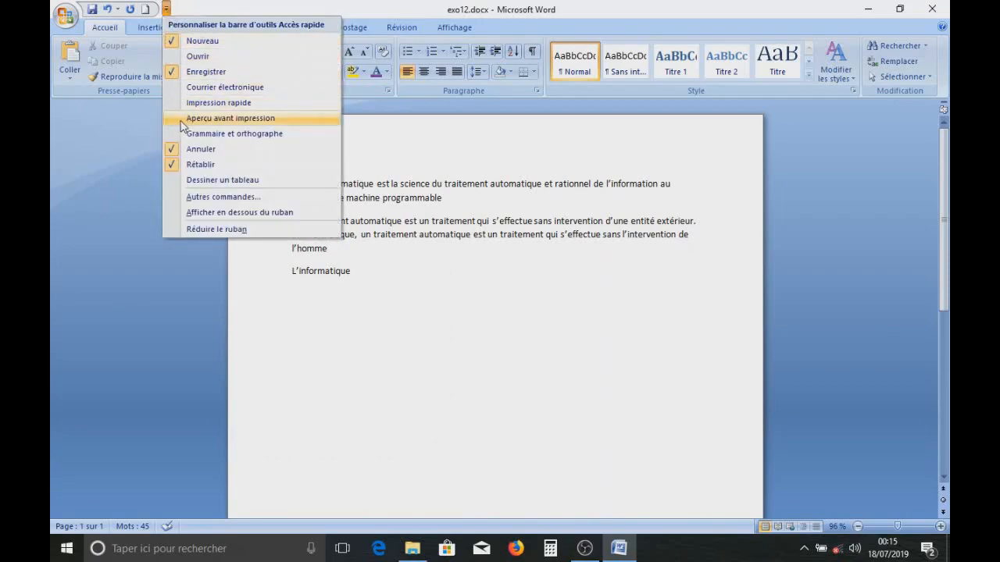
left_click(177, 118)
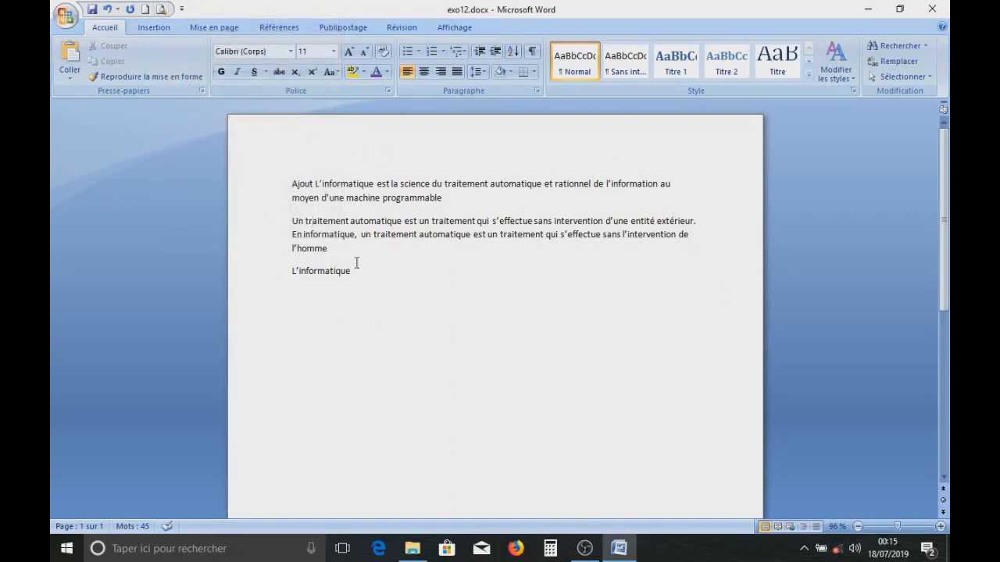
- Check the print preview of exo12.docx through its Quick Access shortcut, examine the text at 100%, and return to editing
left_click(161, 9)
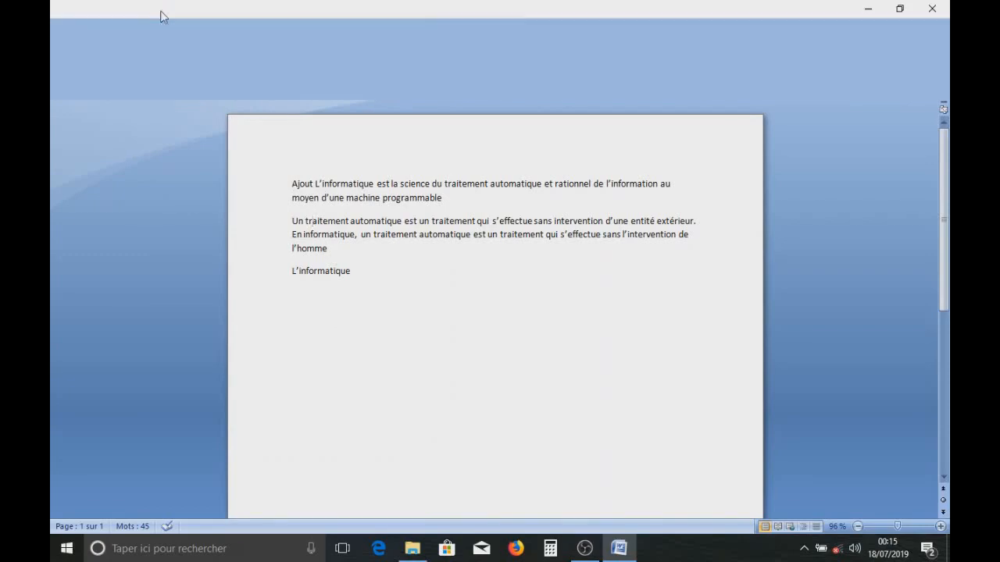
left_click(589, 66)
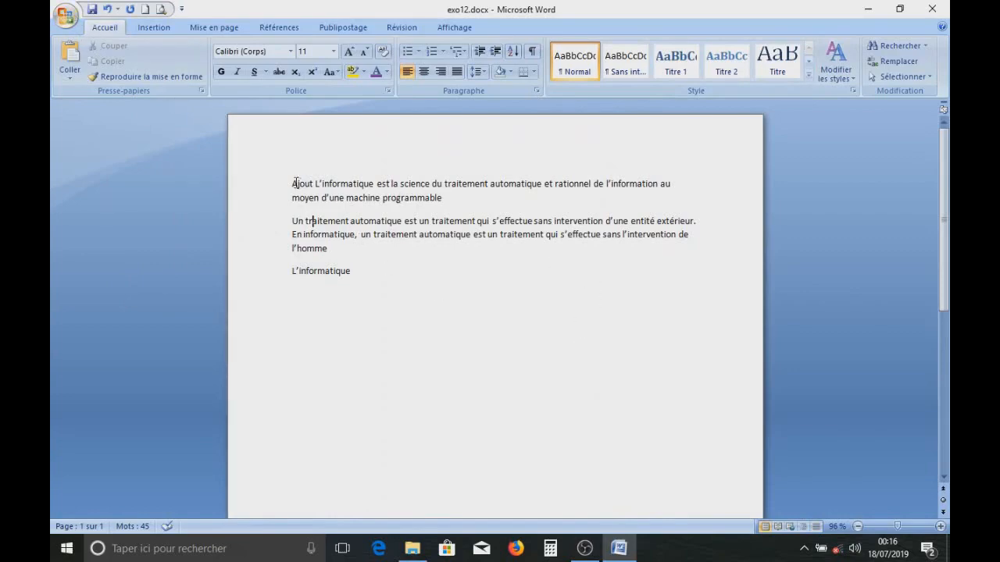
left_click_drag(292, 183, 347, 275)
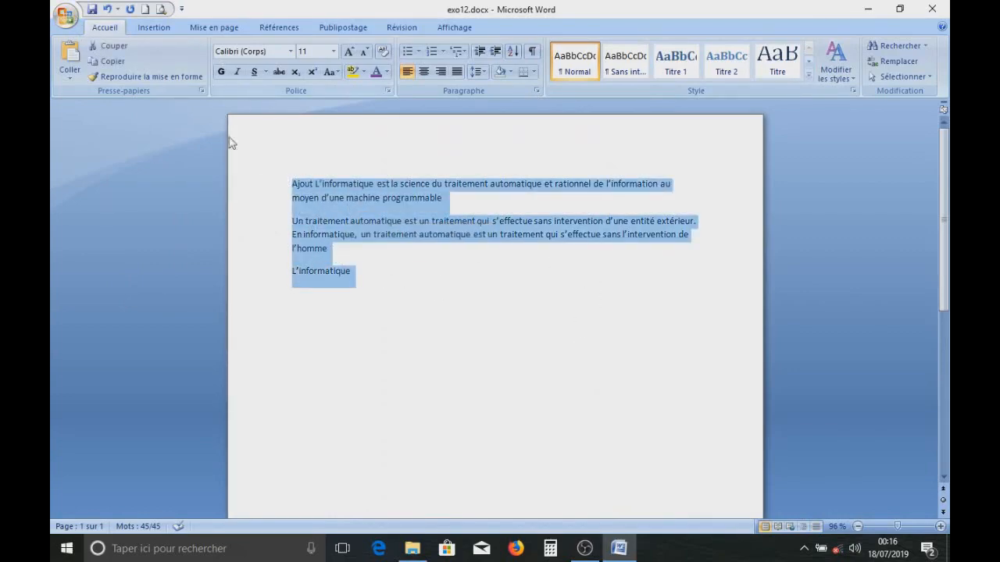
left_click(261, 186)
left_click(161, 9)
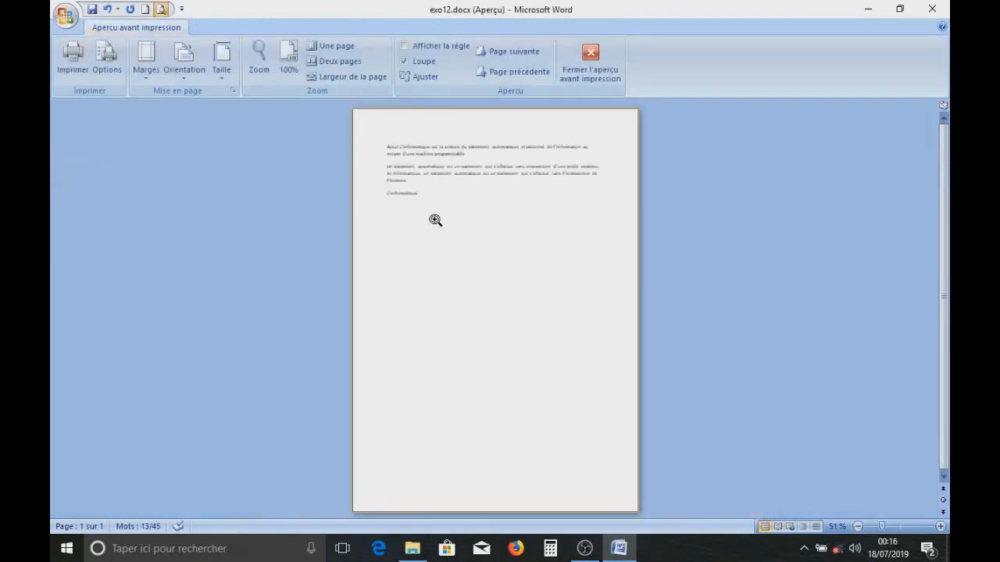
left_click(461, 206)
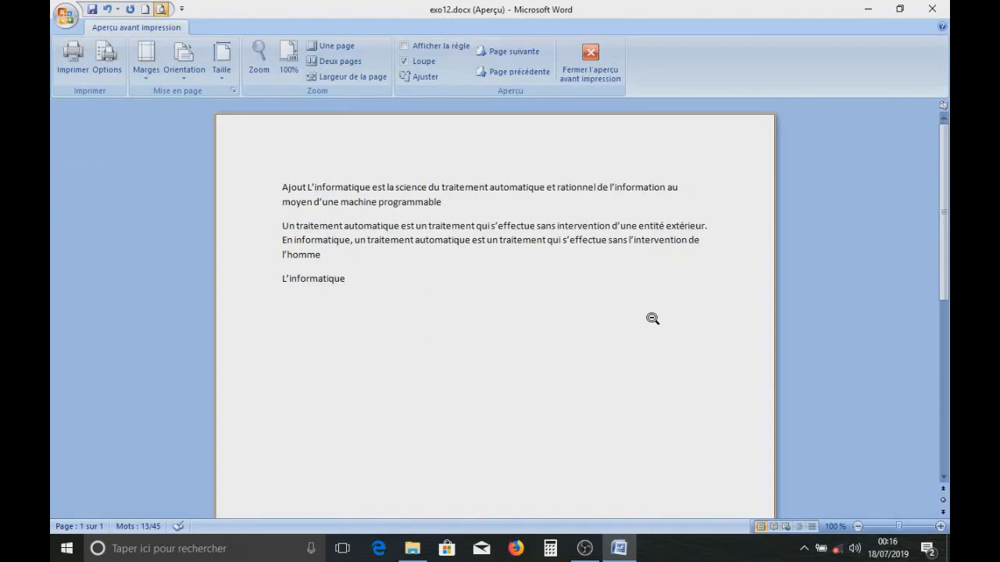
left_click(393, 247)
left_click(595, 74)
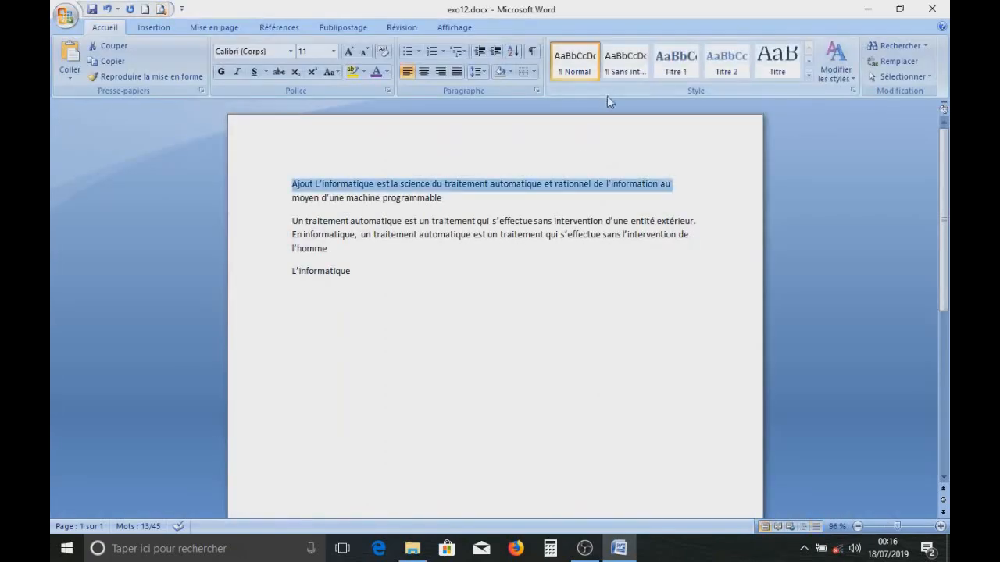
left_click(337, 221)
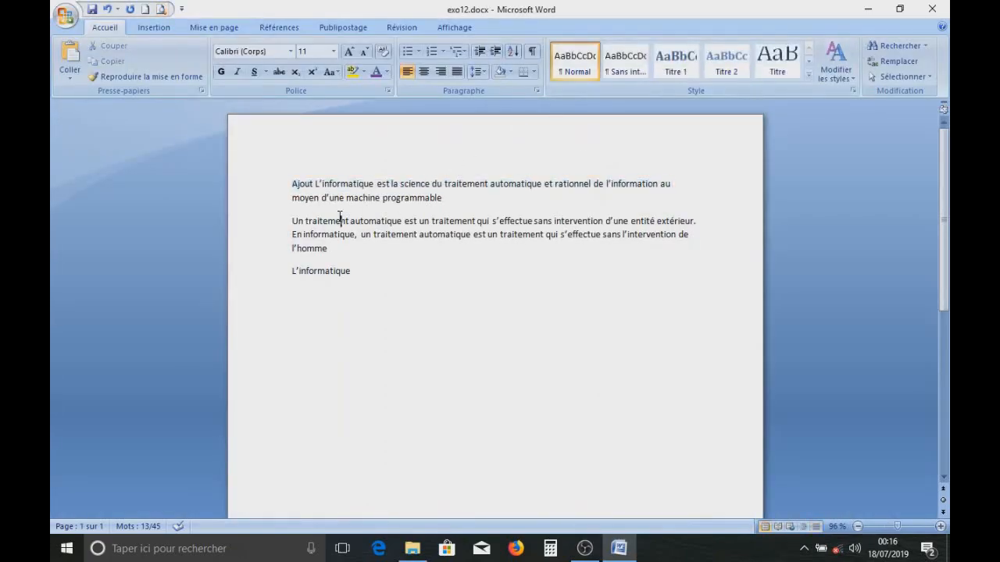
triple_click(284, 183)
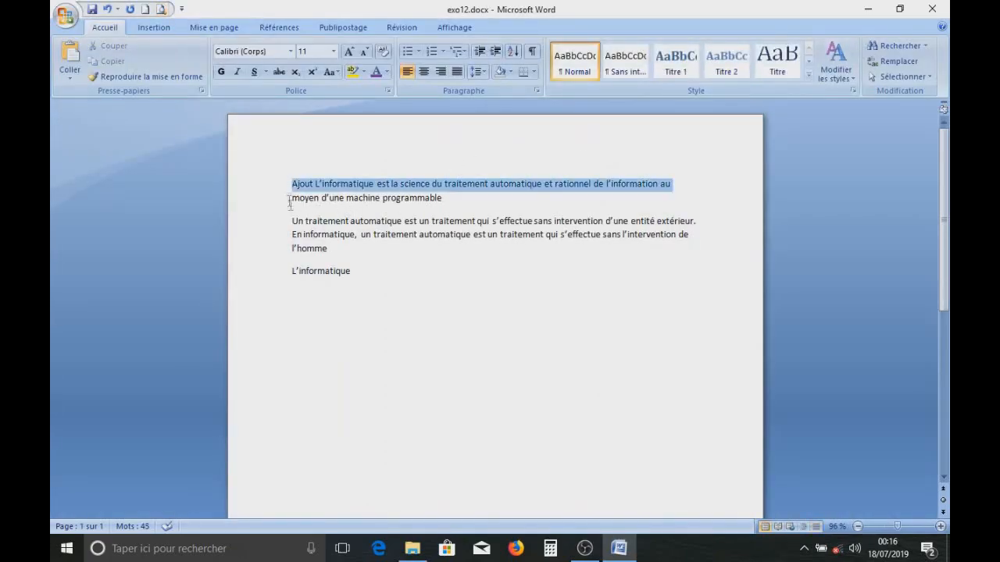
left_click(335, 234)
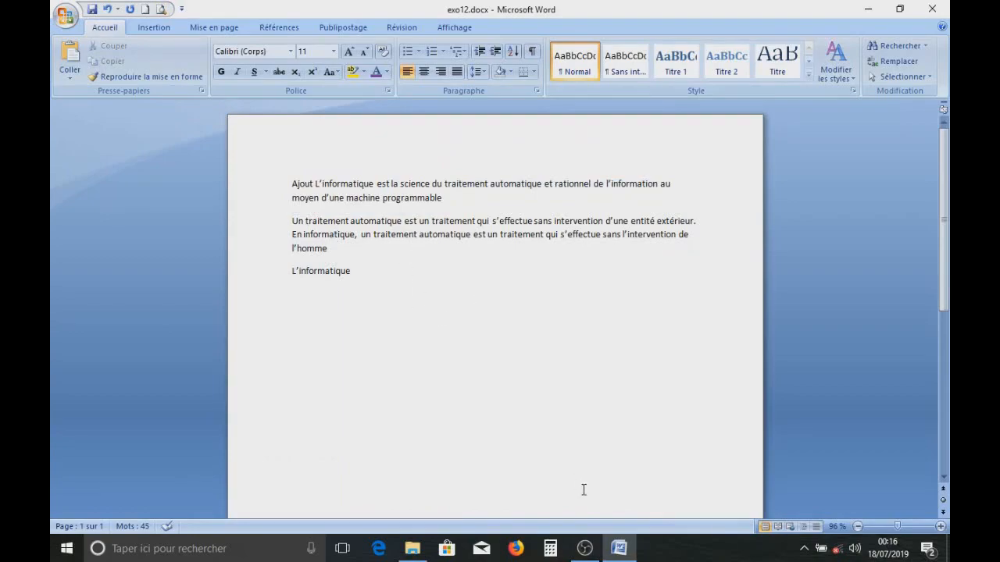
left_click(618, 548)
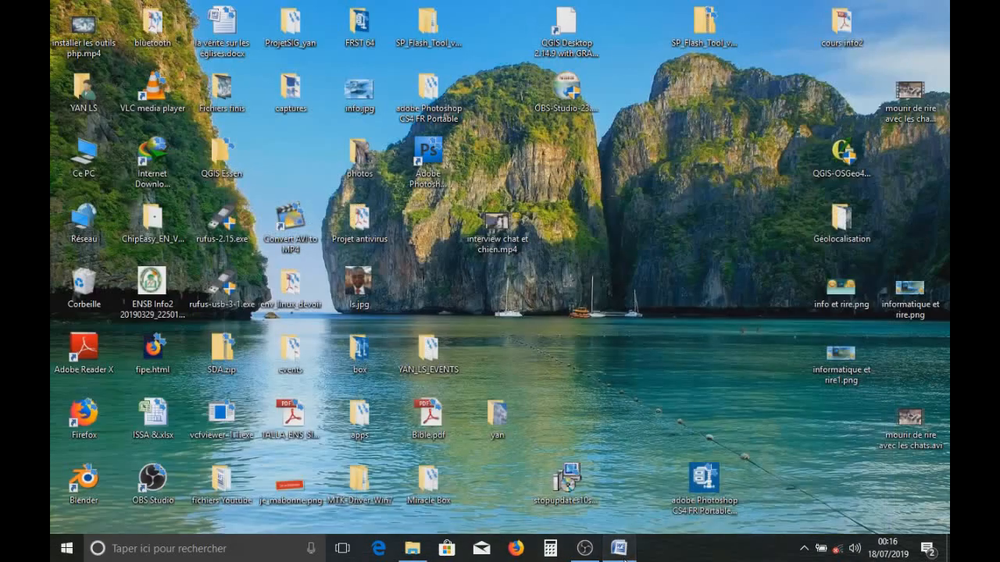
left_click(618, 549)
left_click_drag(292, 178, 331, 303)
left_click(424, 285)
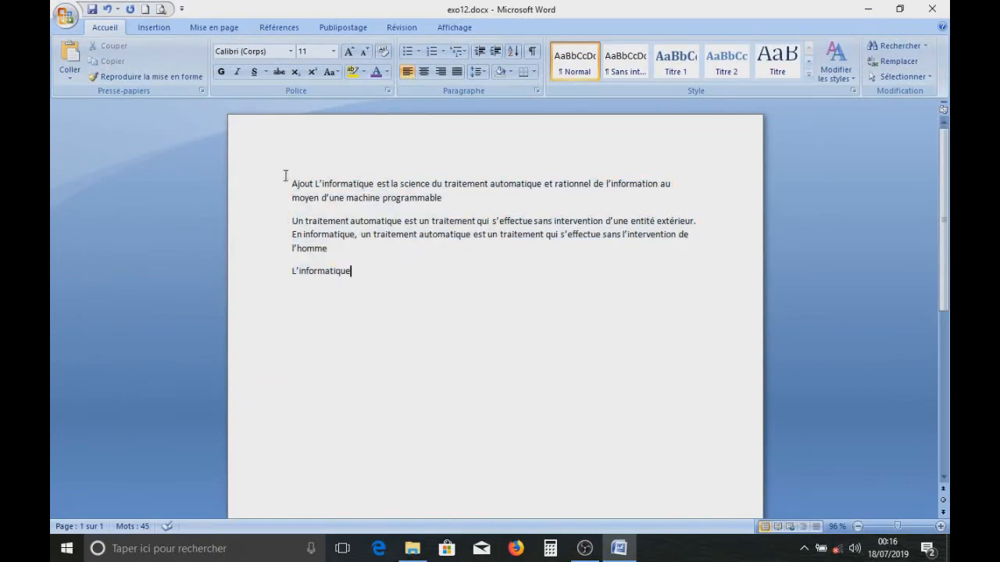
left_click_drag(284, 175, 283, 279)
left_click(461, 280)
key("ctrl+a")
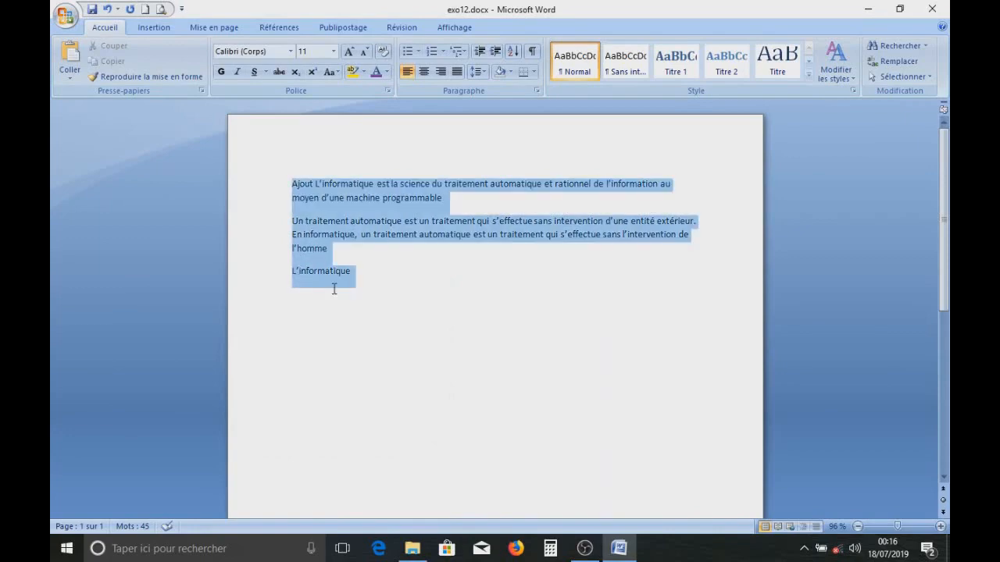
left_click(396, 298)
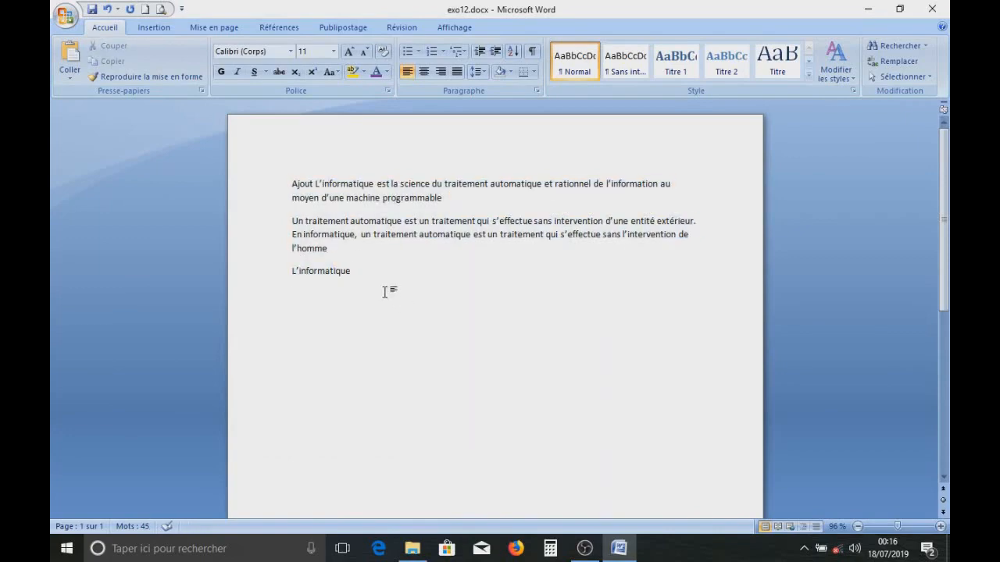